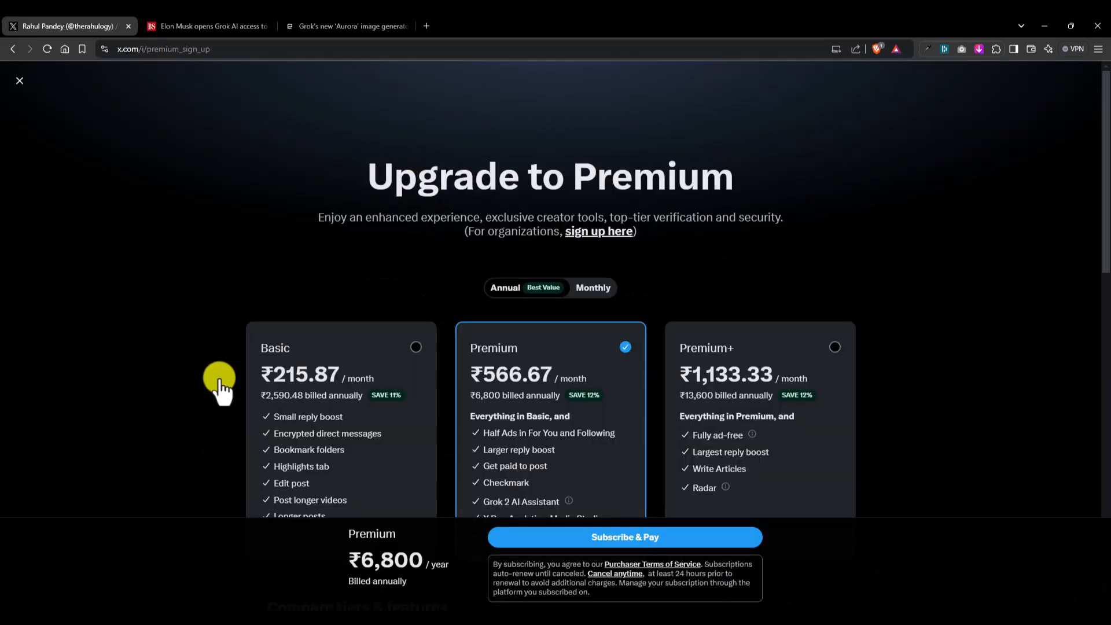
- Look over the Premium plans, leave the upgrade page and open the Grok assistant on X
{"action": "scroll", "coordinate": [404, 244], "scroll_direction": "down", "scroll_amount": 3}
{"action": "scroll", "coordinate": [404, 245], "scroll_direction": "up", "scroll_amount": 3}
{"action": "left_click", "coordinate": [13, 49]}
{"action": "left_click", "coordinate": [234, 248]}
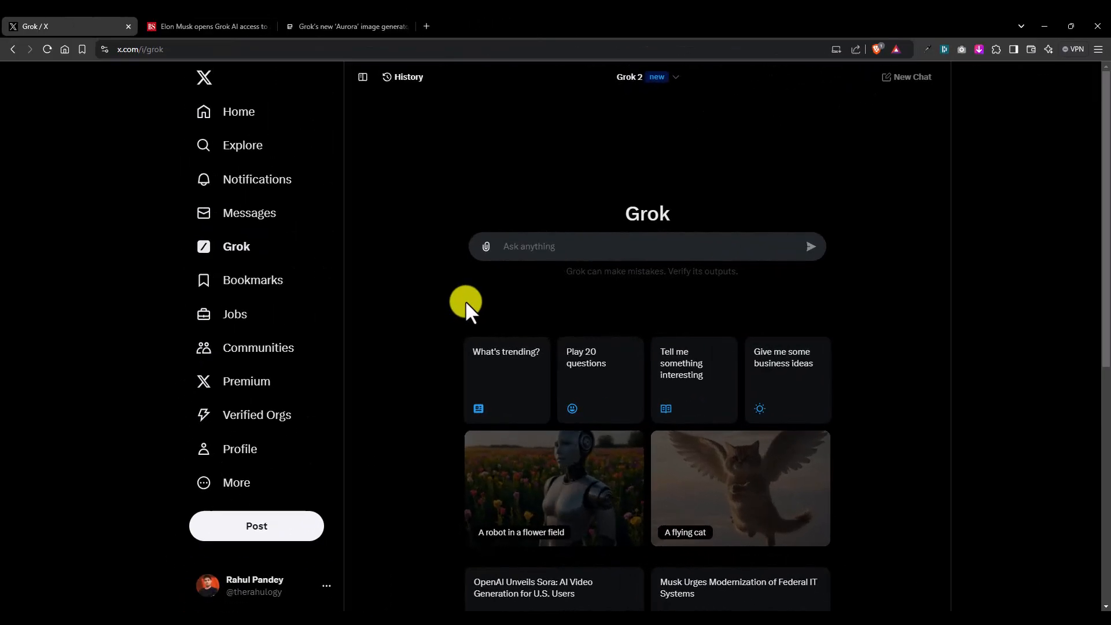
- Switch to the Business Standard article on Grok AI access and highlight its subheading about free-tier usage limits
{"action": "left_click", "coordinate": [215, 26]}
{"action": "left_click_drag", "start_coordinate": [326, 228], "coordinate": [436, 230]}
{"action": "left_click_drag", "start_coordinate": [478, 178], "coordinate": [834, 173]}
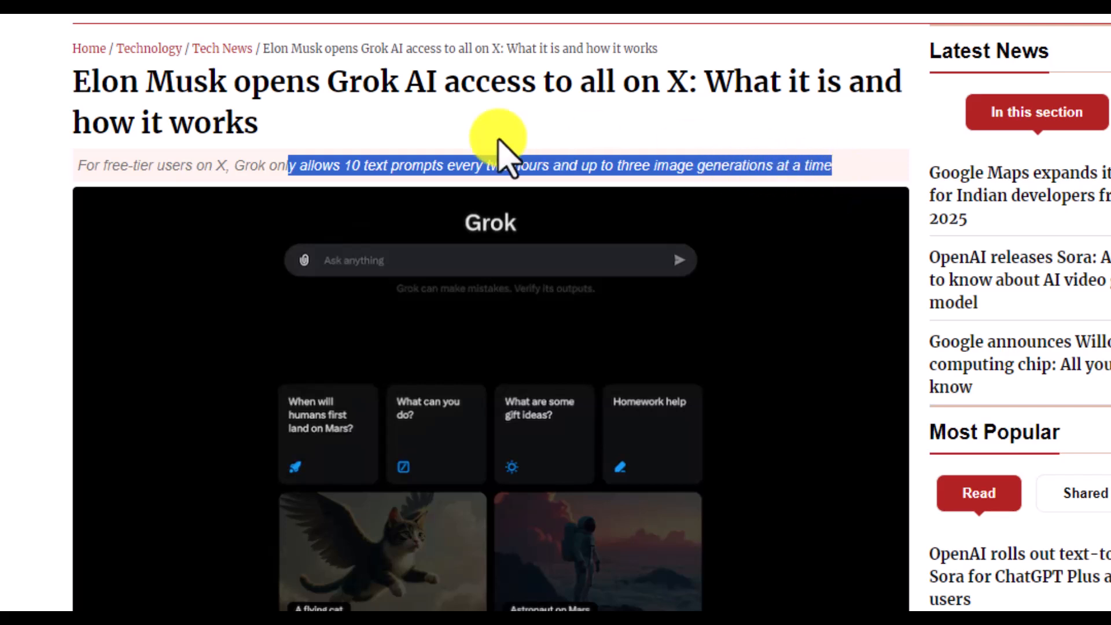
{"action": "left_click_drag", "start_coordinate": [116, 168], "coordinate": [230, 165]}
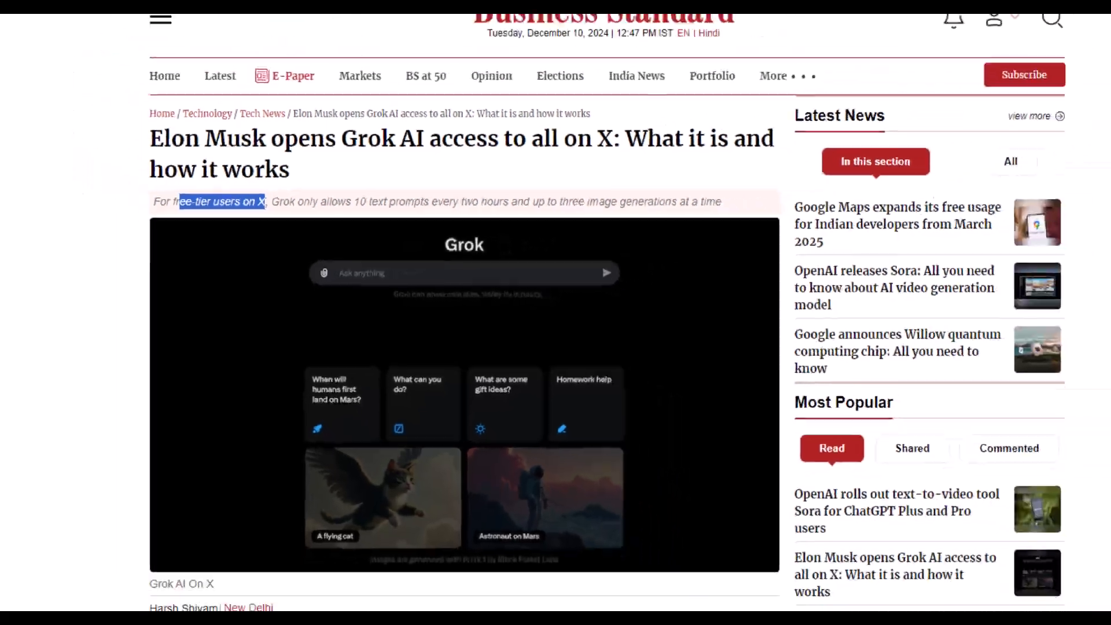
- Return to the Grok page and check the Grok 2 model options, including Fun Mode, without changing them
{"action": "left_click", "coordinate": [36, 26]}
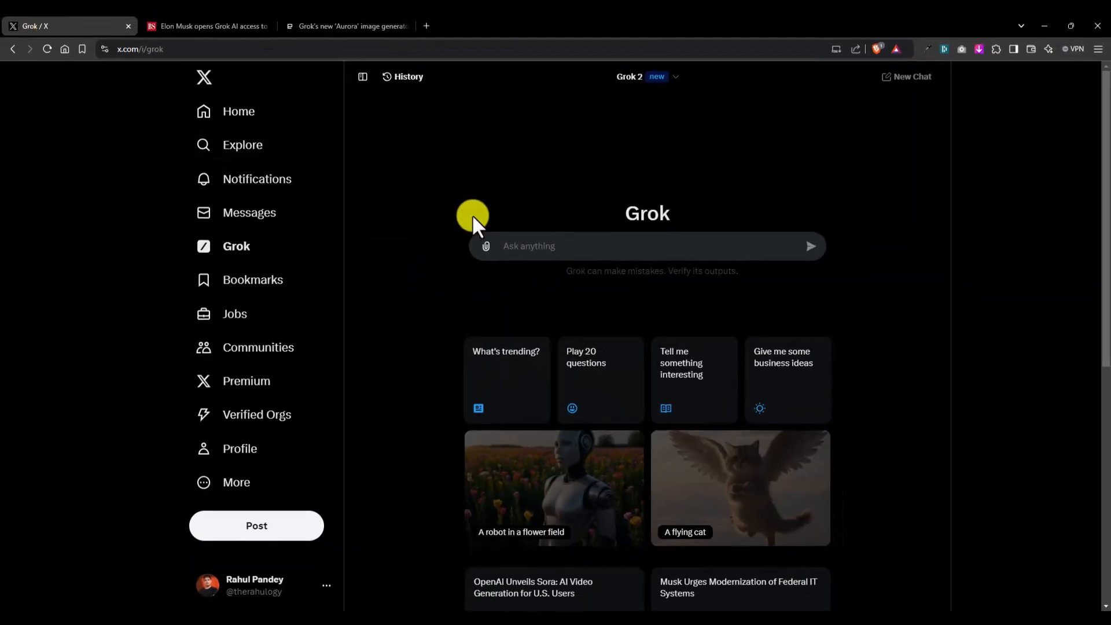
{"action": "left_click", "coordinate": [646, 77]}
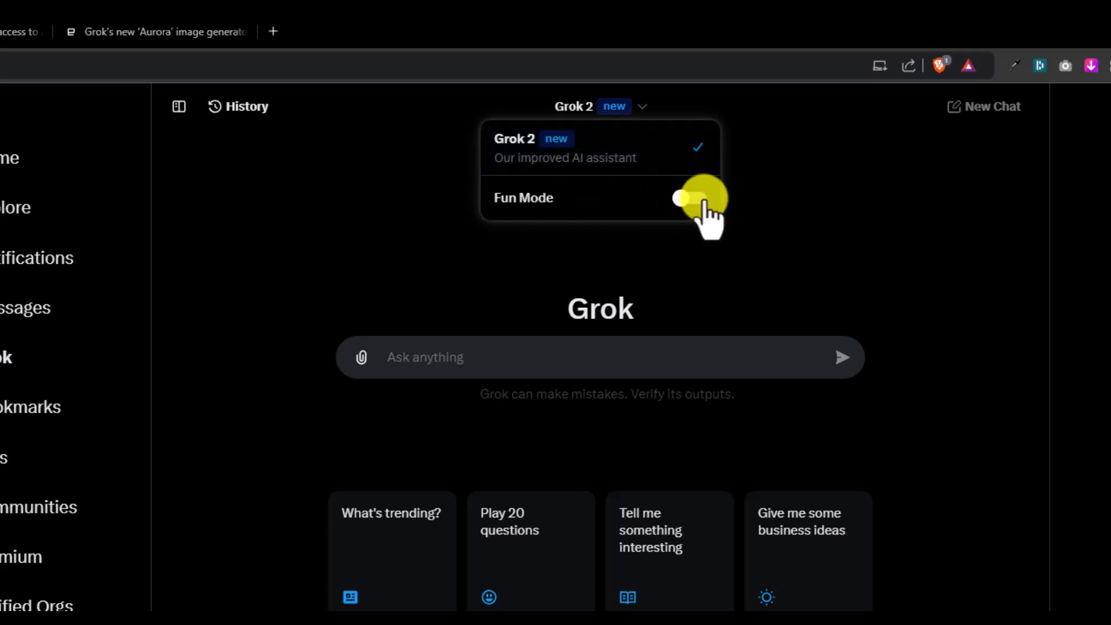
{"action": "left_click", "coordinate": [814, 248]}
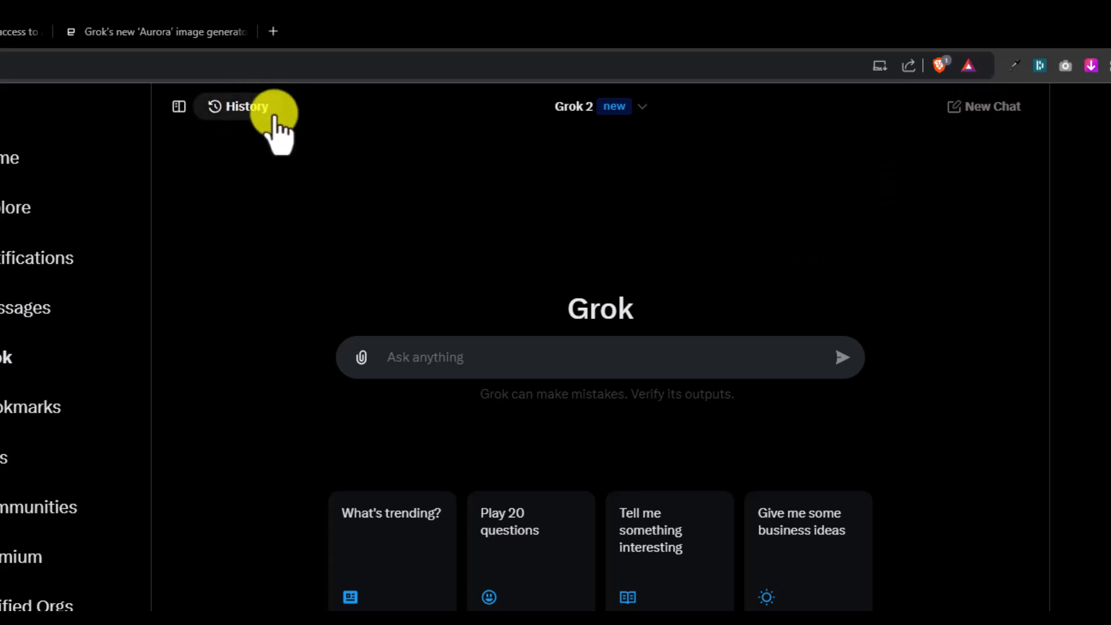
- Expand Grok to its full-page view and request the latest on the story "OpenAI Unveils Sora: AI Video Generation for U.S. Users"
{"action": "left_click", "coordinate": [181, 110]}
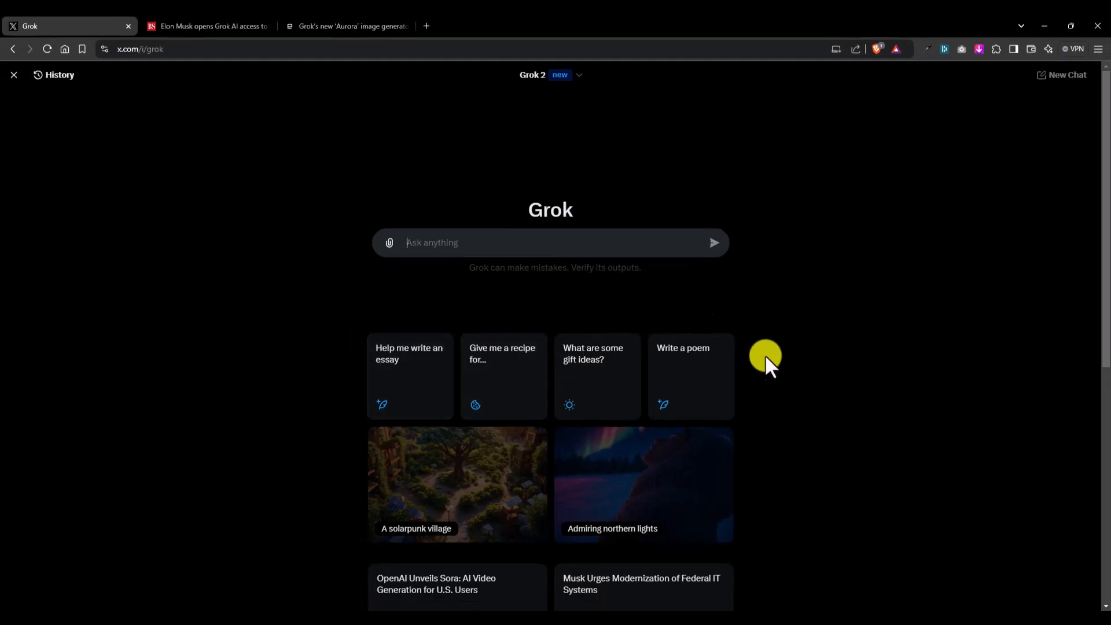
{"action": "scroll", "coordinate": [339, 408], "scroll_direction": "down", "scroll_amount": 3}
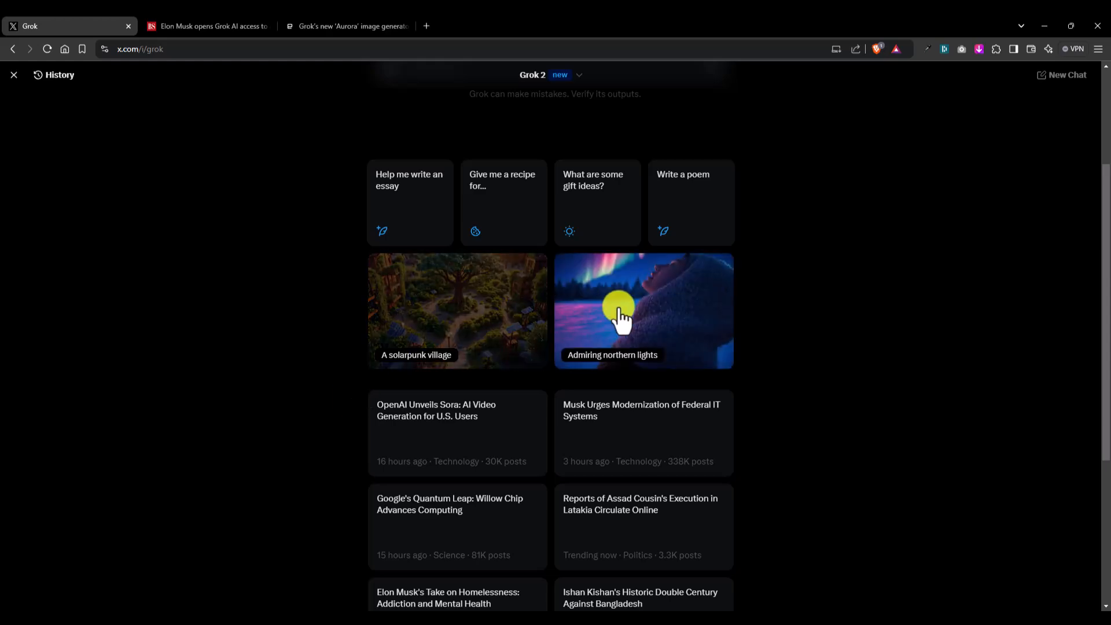
{"action": "scroll", "coordinate": [550, 383], "scroll_direction": "down", "scroll_amount": 3}
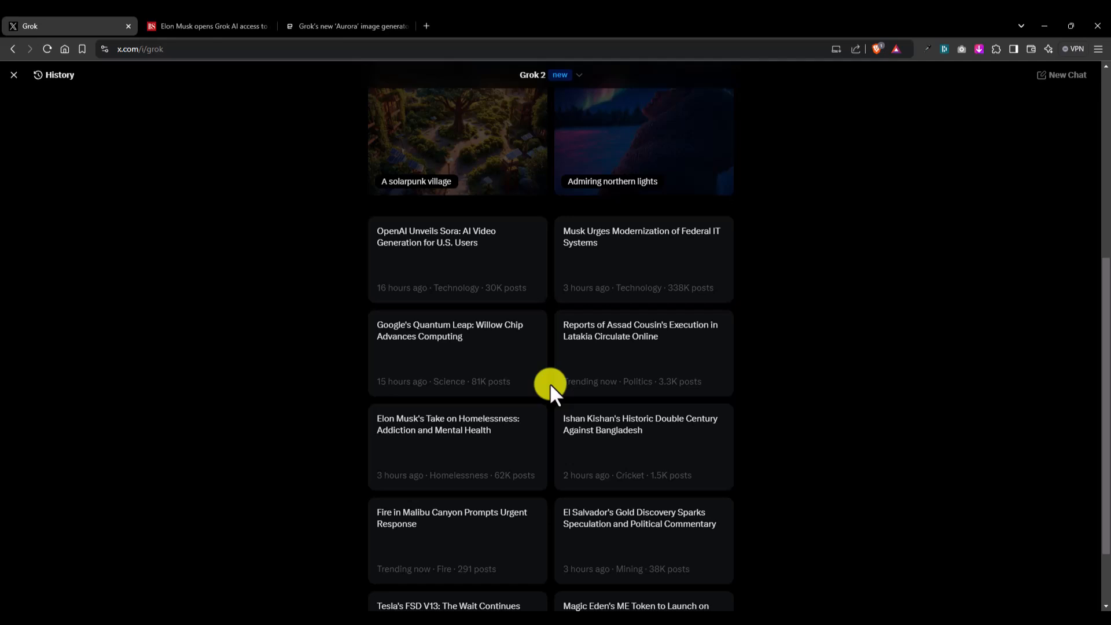
{"action": "left_click", "coordinate": [472, 276]}
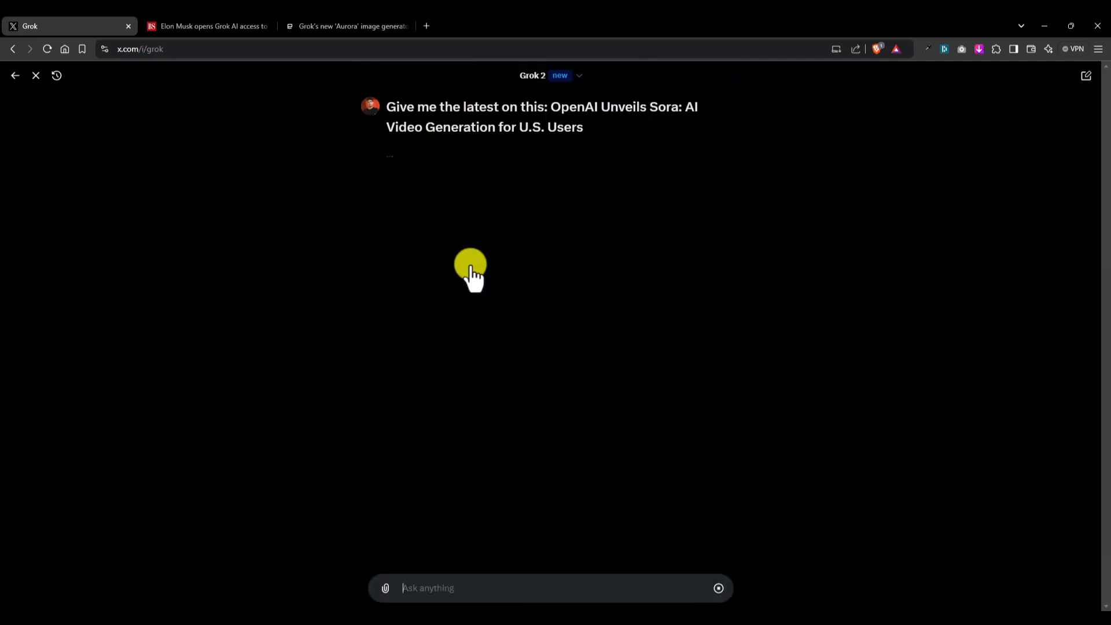
- Skim the Sora answer, browse the list of web pages it cites and close that list
{"action": "scroll", "coordinate": [472, 272], "scroll_direction": "down", "scroll_amount": 4}
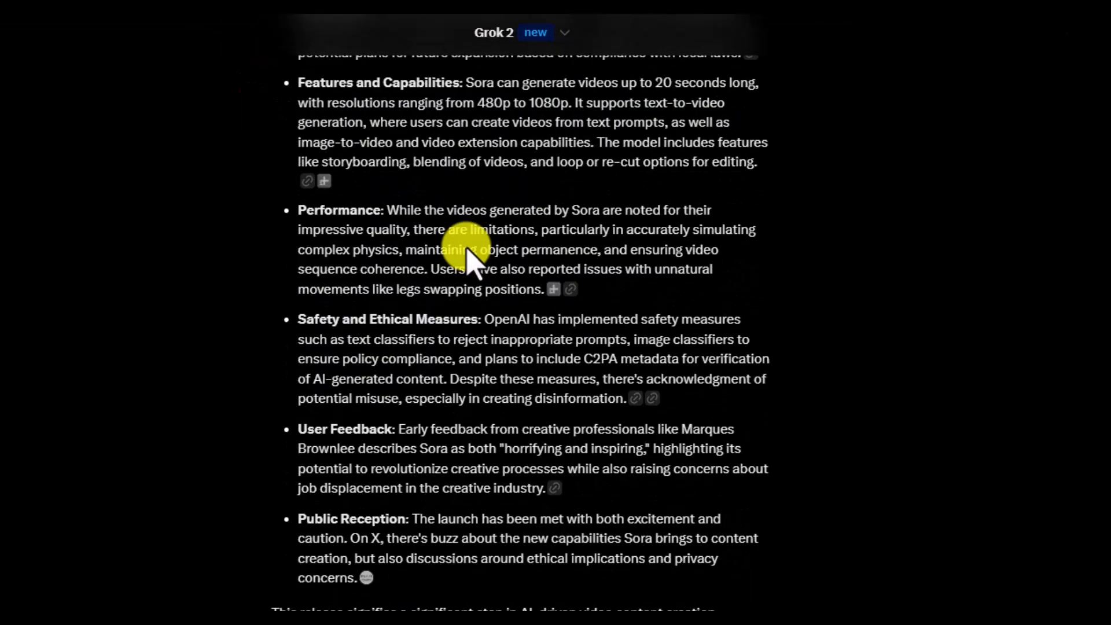
{"action": "scroll", "coordinate": [467, 257], "scroll_direction": "up", "scroll_amount": 4}
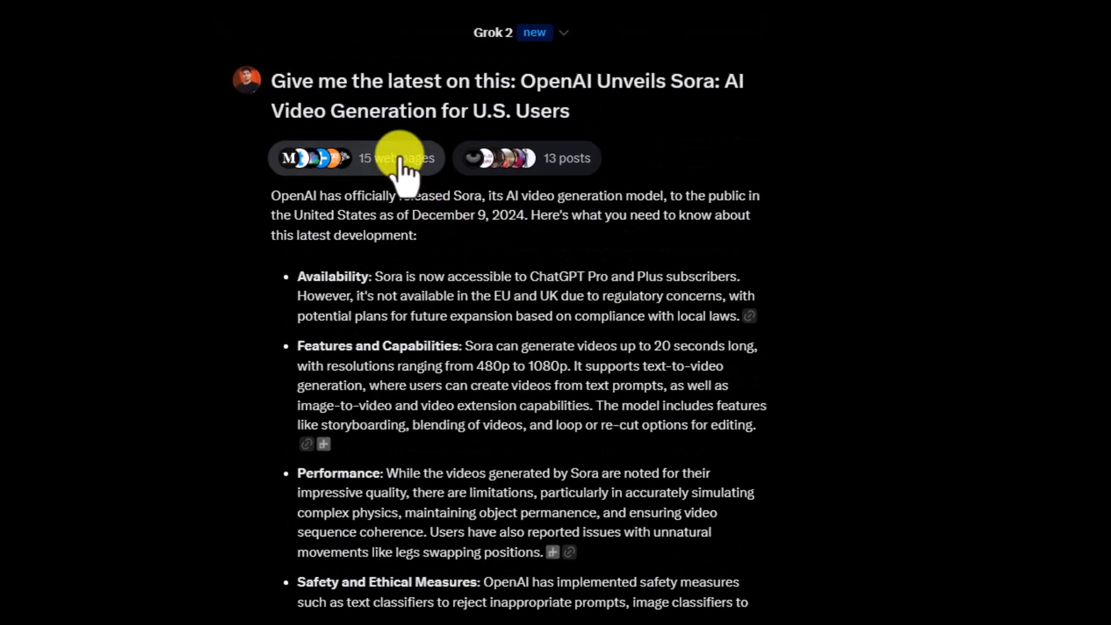
{"action": "left_click", "coordinate": [400, 158]}
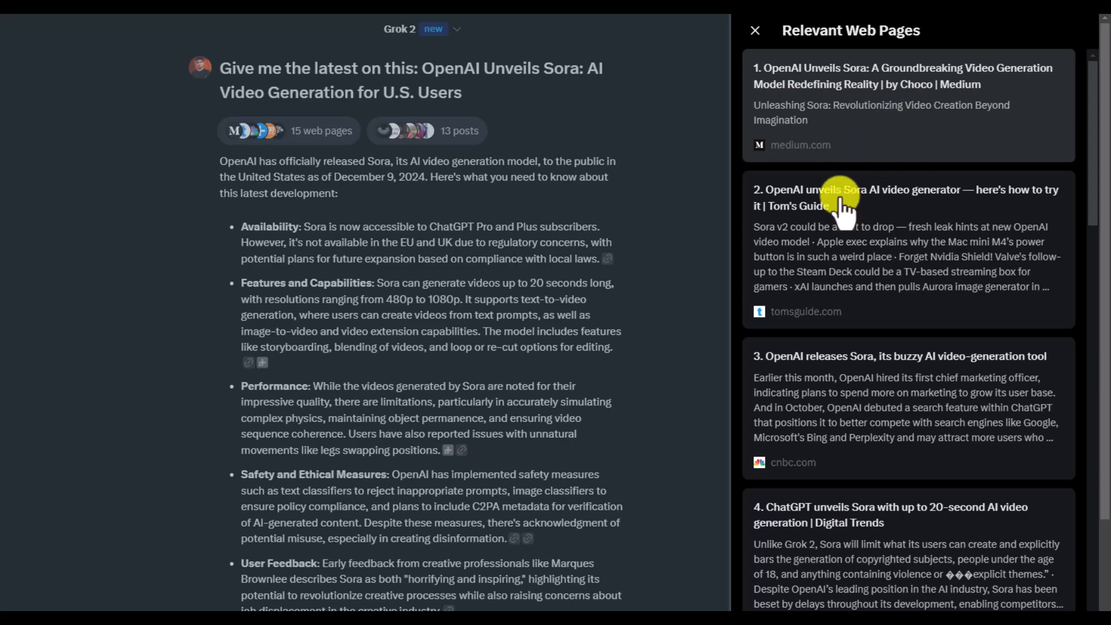
{"action": "scroll", "coordinate": [868, 314], "scroll_direction": "down", "scroll_amount": 20}
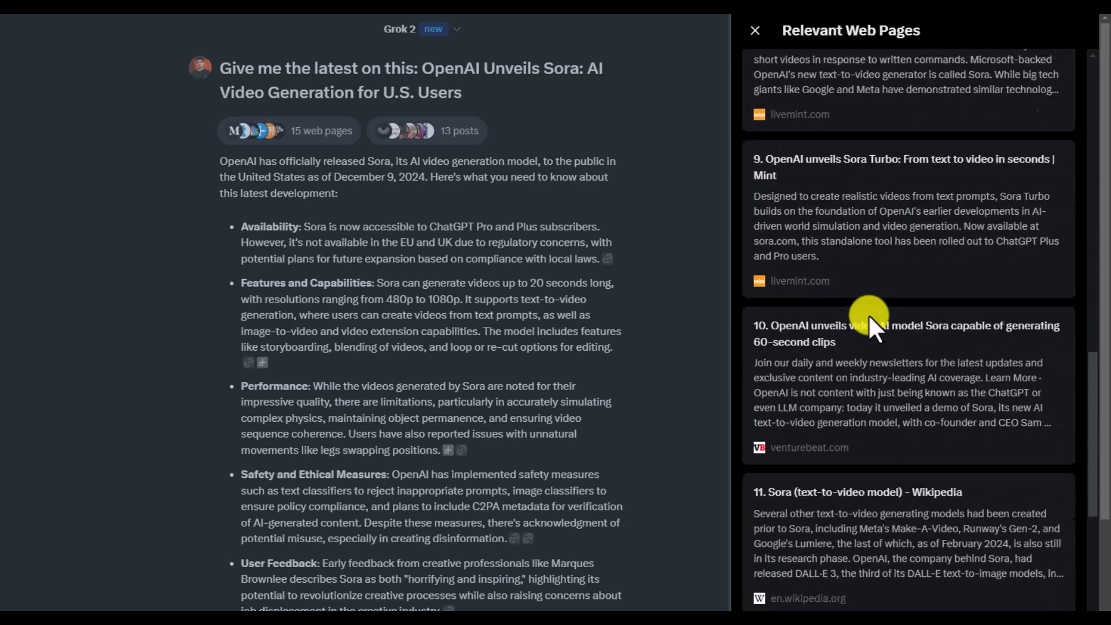
{"action": "scroll", "coordinate": [868, 314], "scroll_direction": "up", "scroll_amount": 20}
{"action": "left_click", "coordinate": [528, 270]}
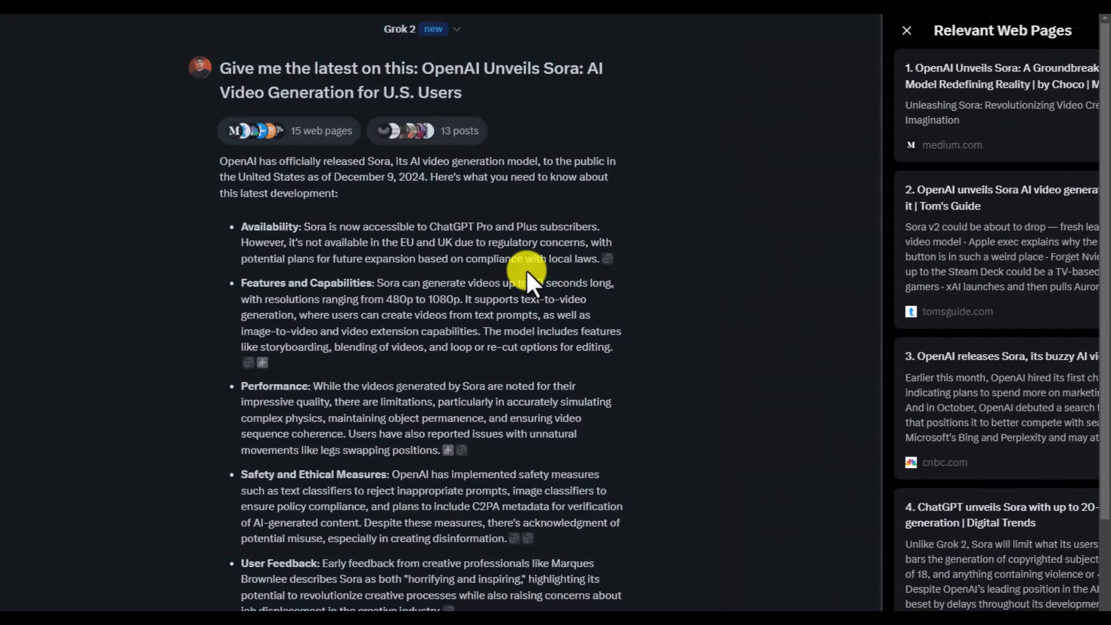
- Skim the answer again, view the X posts it cites and close the Relevant Posts list
{"action": "scroll", "coordinate": [485, 266], "scroll_direction": "down", "scroll_amount": 4}
{"action": "scroll", "coordinate": [485, 272], "scroll_direction": "up", "scroll_amount": 4}
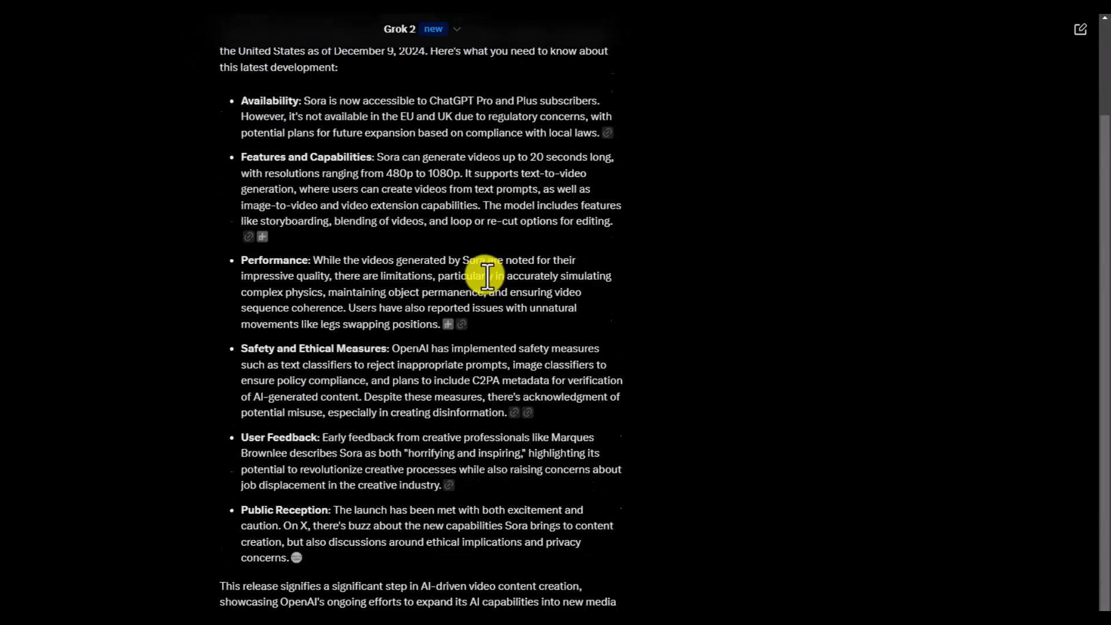
{"action": "left_click", "coordinate": [461, 139]}
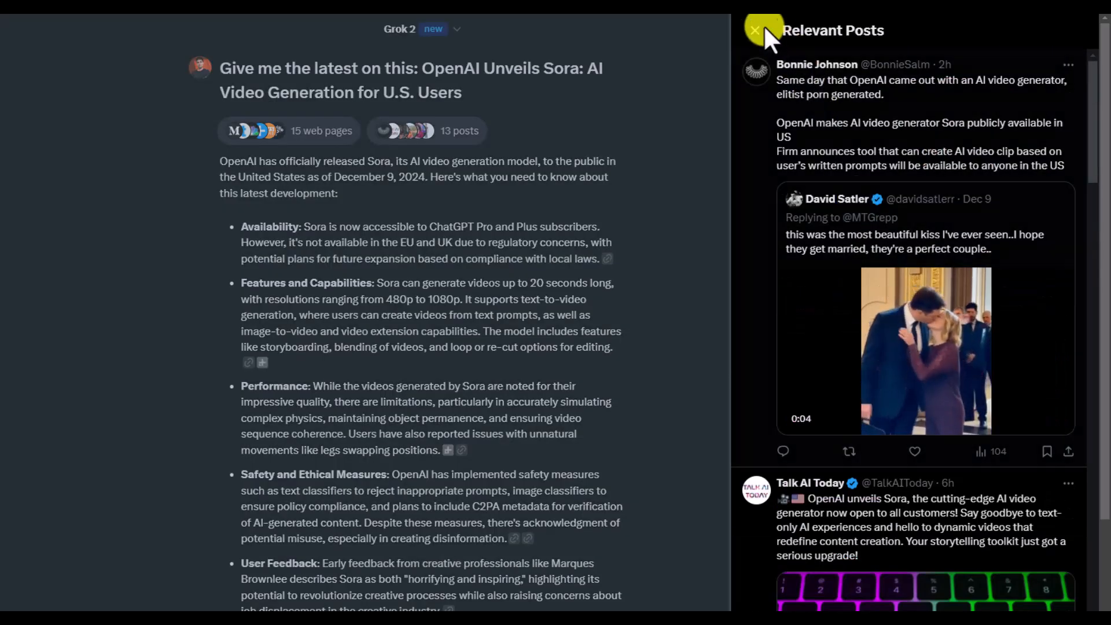
{"action": "left_click", "coordinate": [756, 30]}
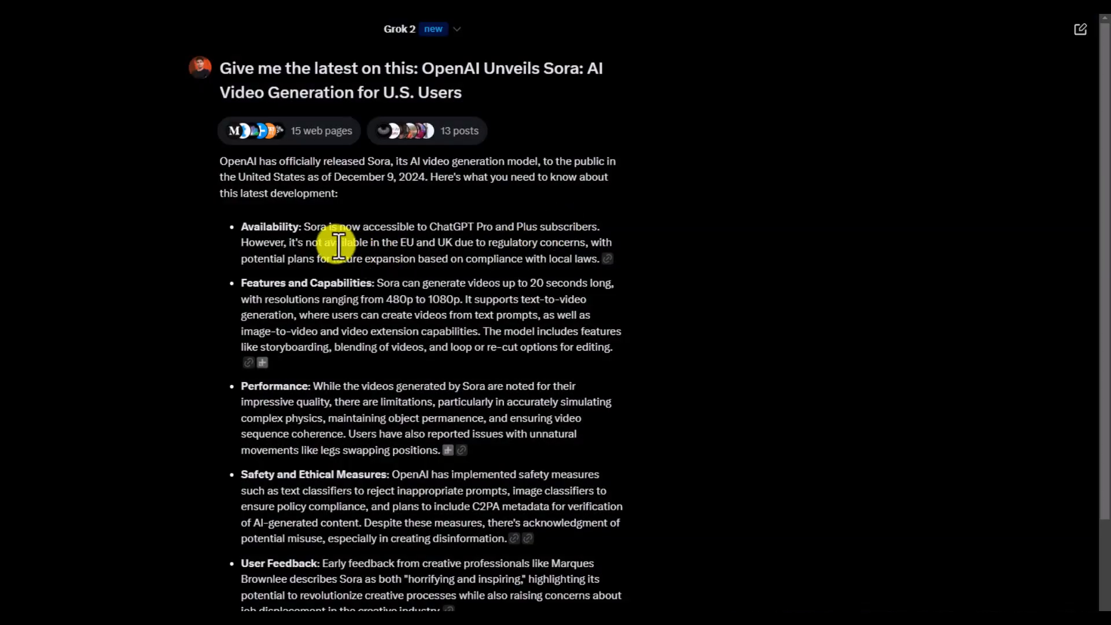
- Highlight the regional restriction in the answer's Availability point and read through the remaining points to the end
{"action": "left_click_drag", "start_coordinate": [297, 242], "coordinate": [393, 246]}
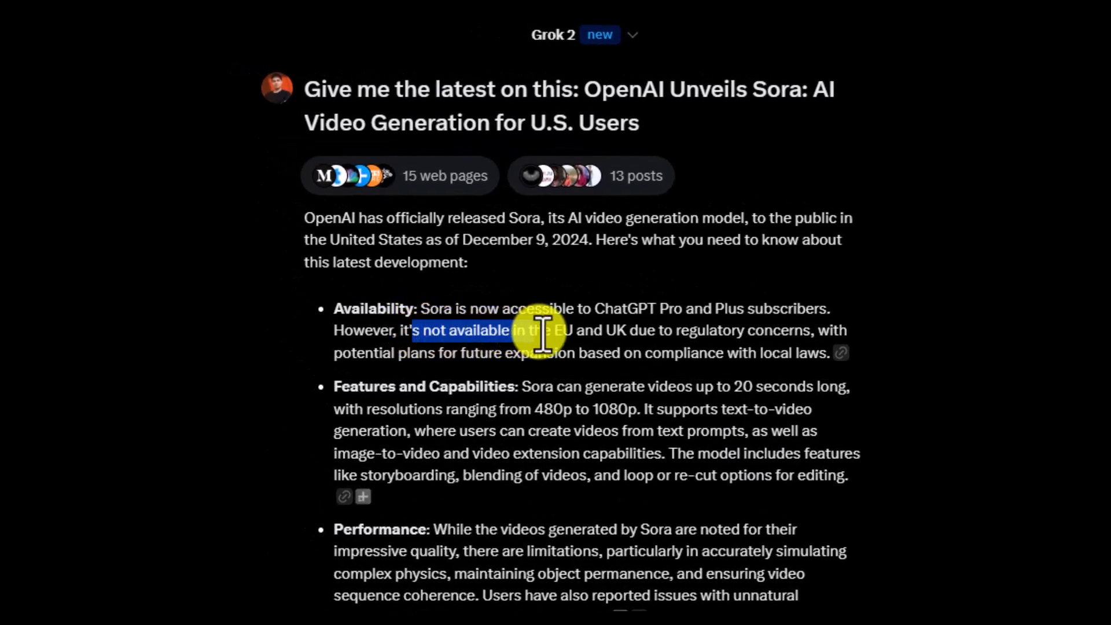
{"action": "left_click_drag", "start_coordinate": [543, 335], "coordinate": [806, 336]}
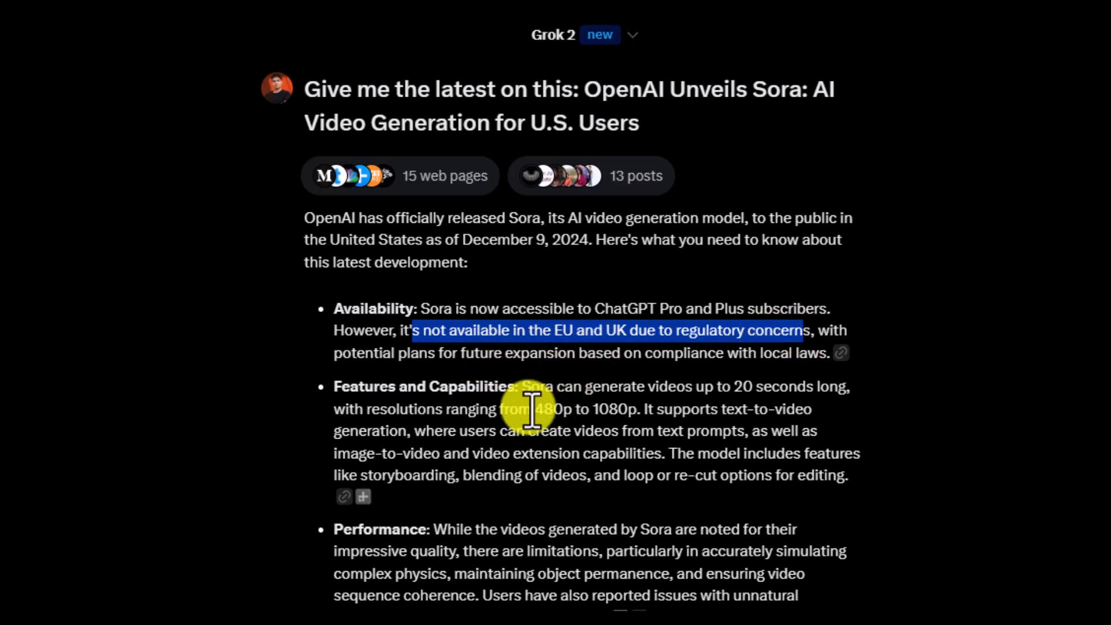
{"action": "scroll", "coordinate": [481, 428], "scroll_direction": "down", "scroll_amount": 4}
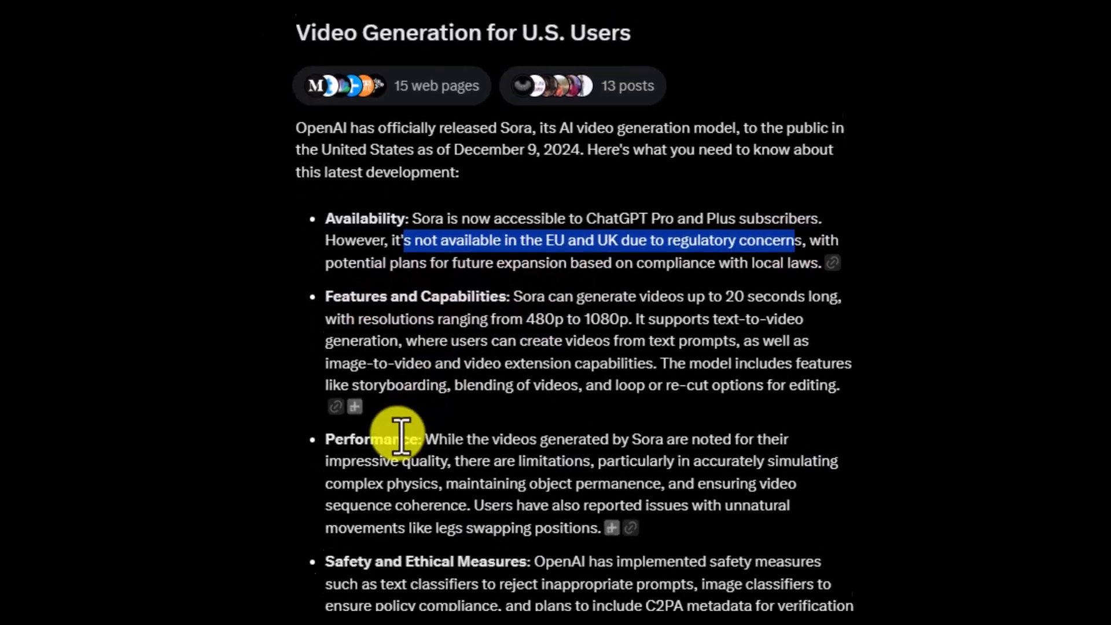
{"action": "scroll", "coordinate": [440, 415], "scroll_direction": "down", "scroll_amount": 5}
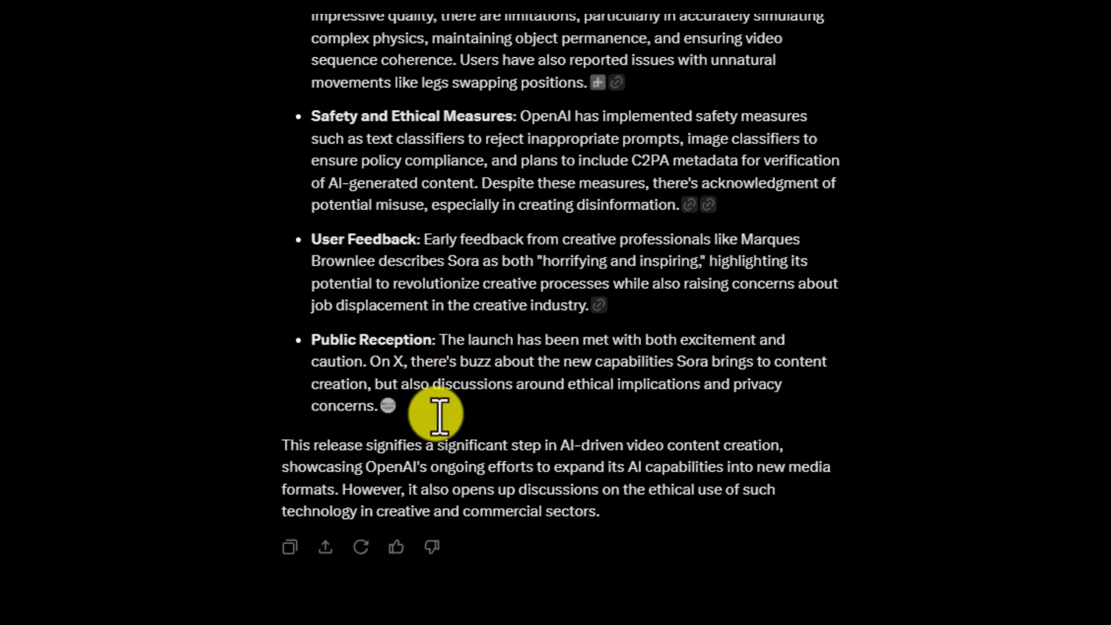
{"action": "scroll", "coordinate": [439, 415], "scroll_direction": "up", "scroll_amount": 5}
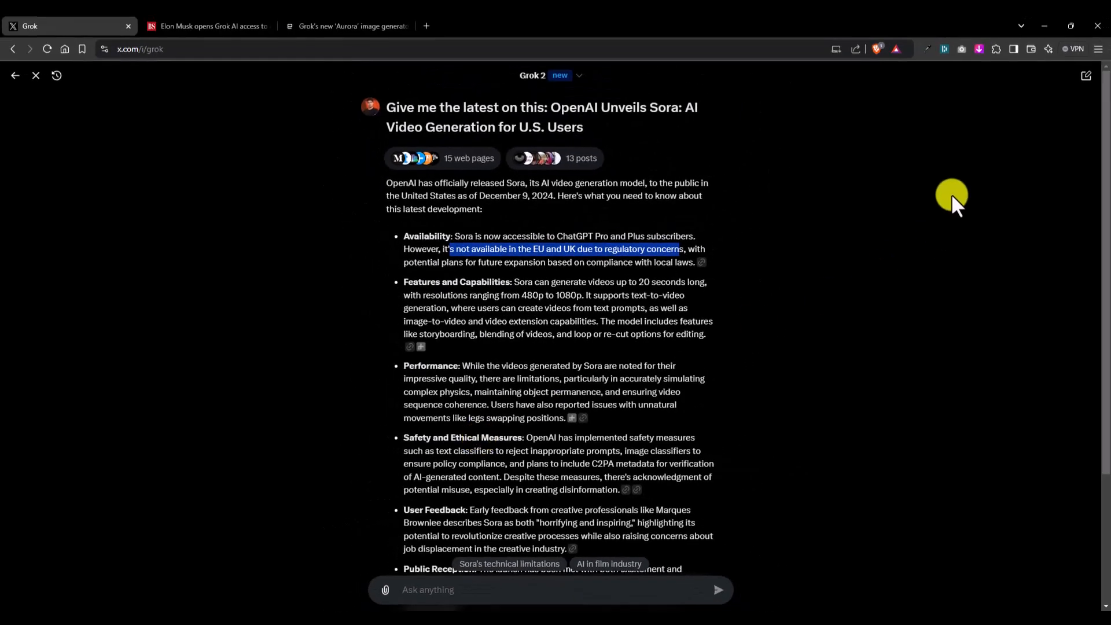
- Start a new chat and submit the prompt "Image of Elon musk and Biden walking together on New York street."
{"action": "left_click", "coordinate": [1085, 78]}
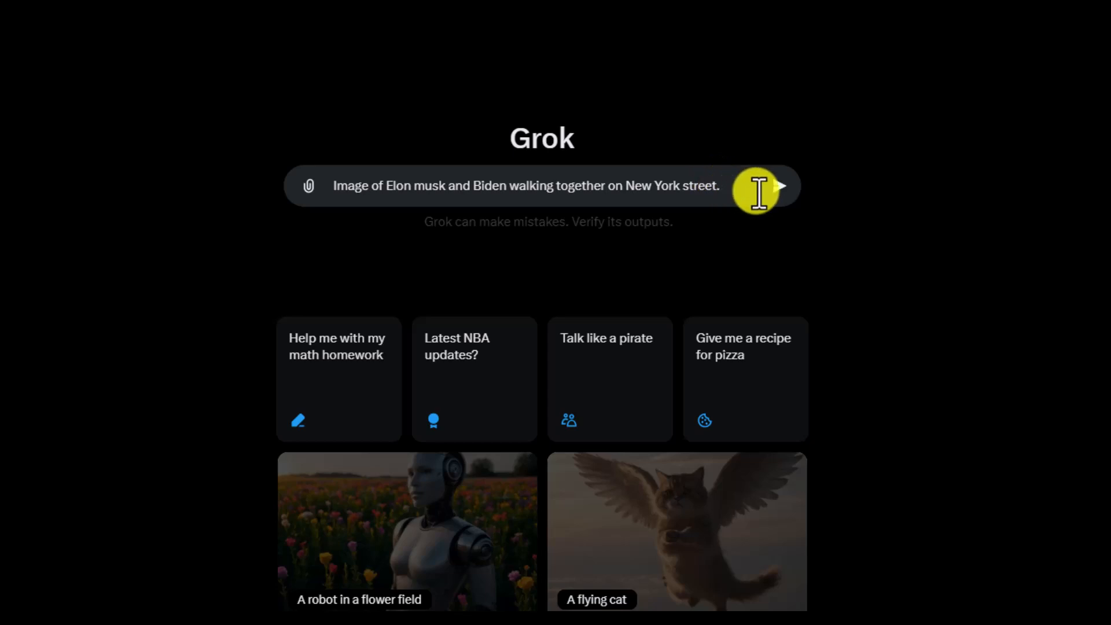
{"action": "left_click", "coordinate": [779, 186]}
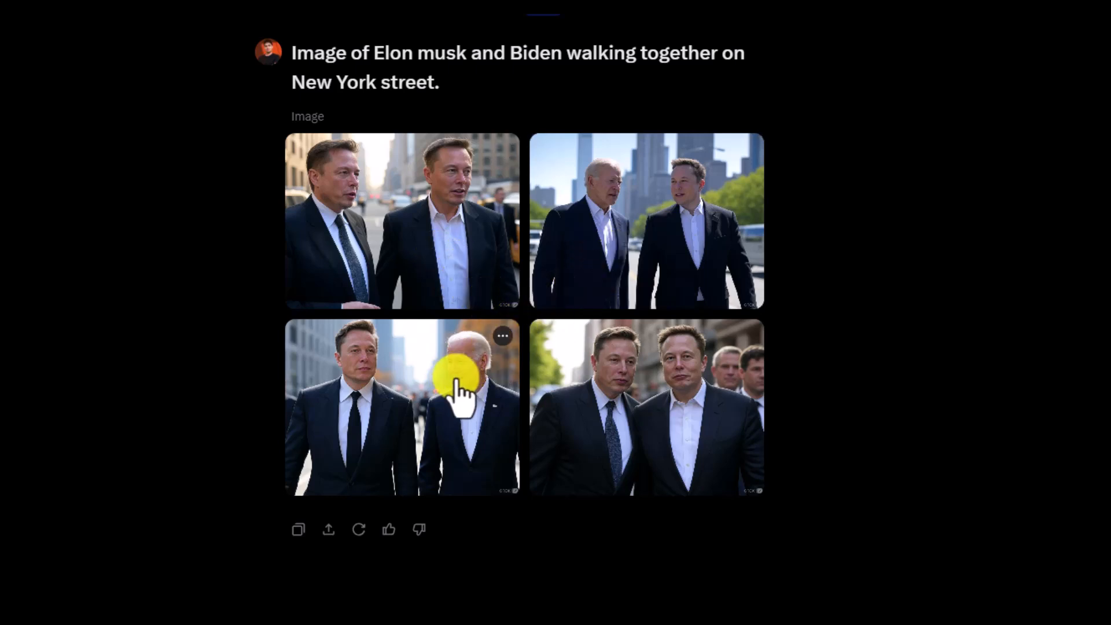
- Enlarge the upper-right and lower-left generated New York street images one after the other, closing each preview
{"action": "left_click", "coordinate": [609, 248]}
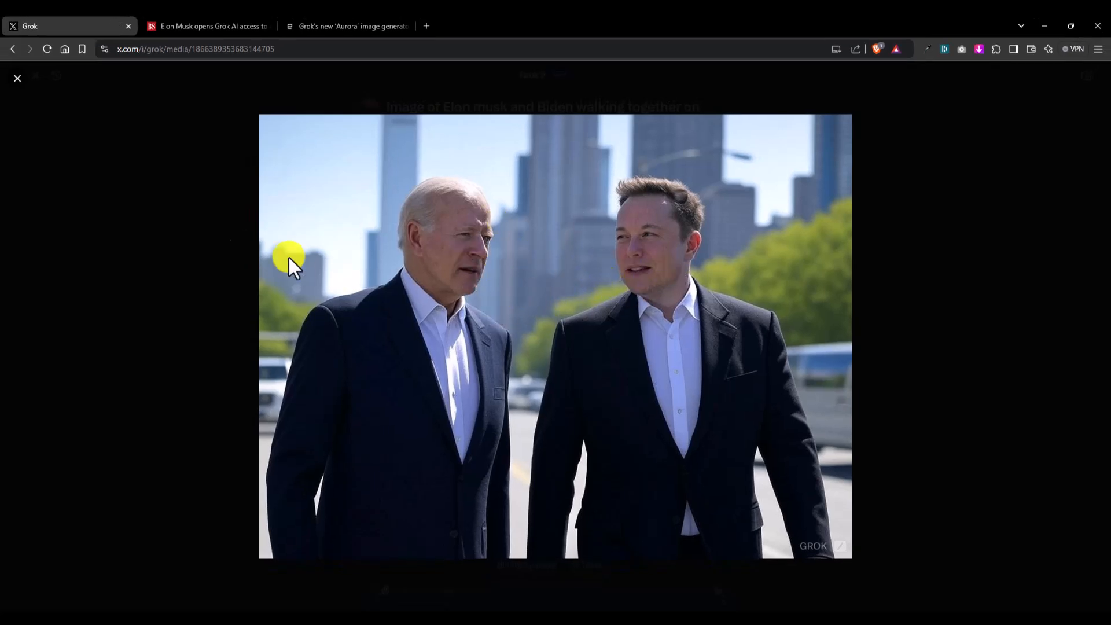
{"action": "left_click", "coordinate": [18, 79]}
{"action": "left_click", "coordinate": [438, 346]}
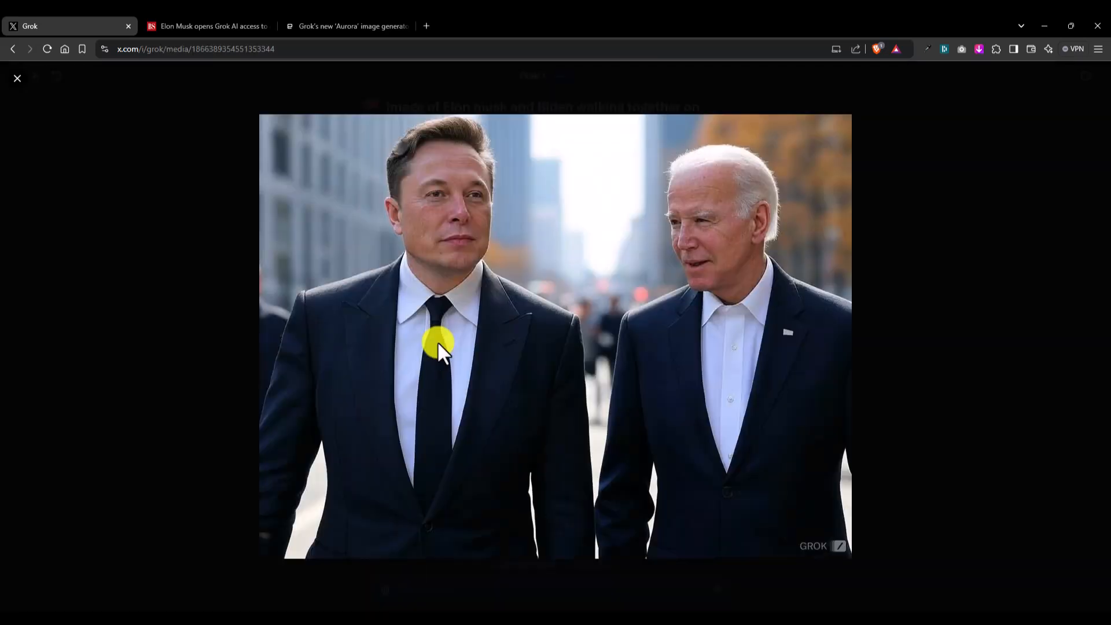
{"action": "left_click", "coordinate": [169, 267]}
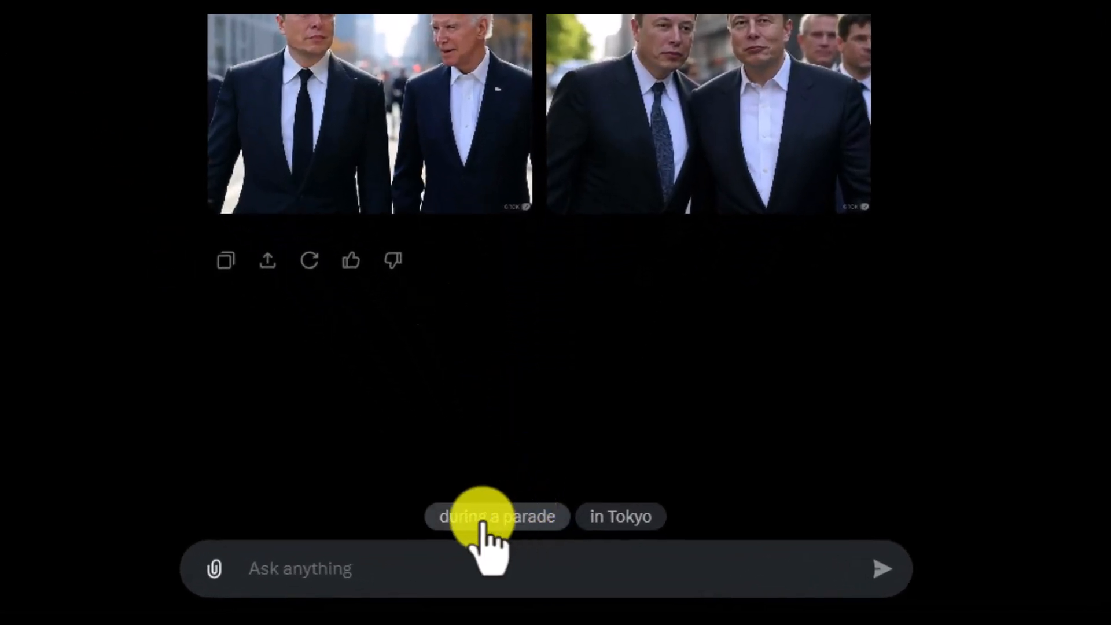
- Generate the suggested "during a parade" variation and view each of its four images enlarged, closing every preview
{"action": "left_click", "coordinate": [490, 518]}
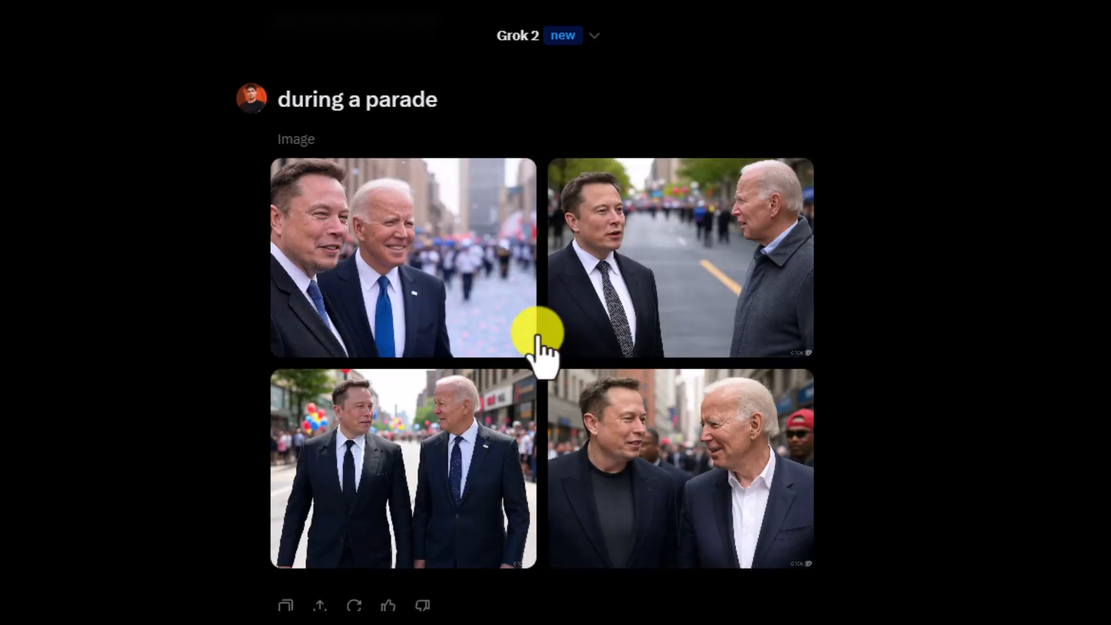
{"action": "left_click", "coordinate": [428, 267]}
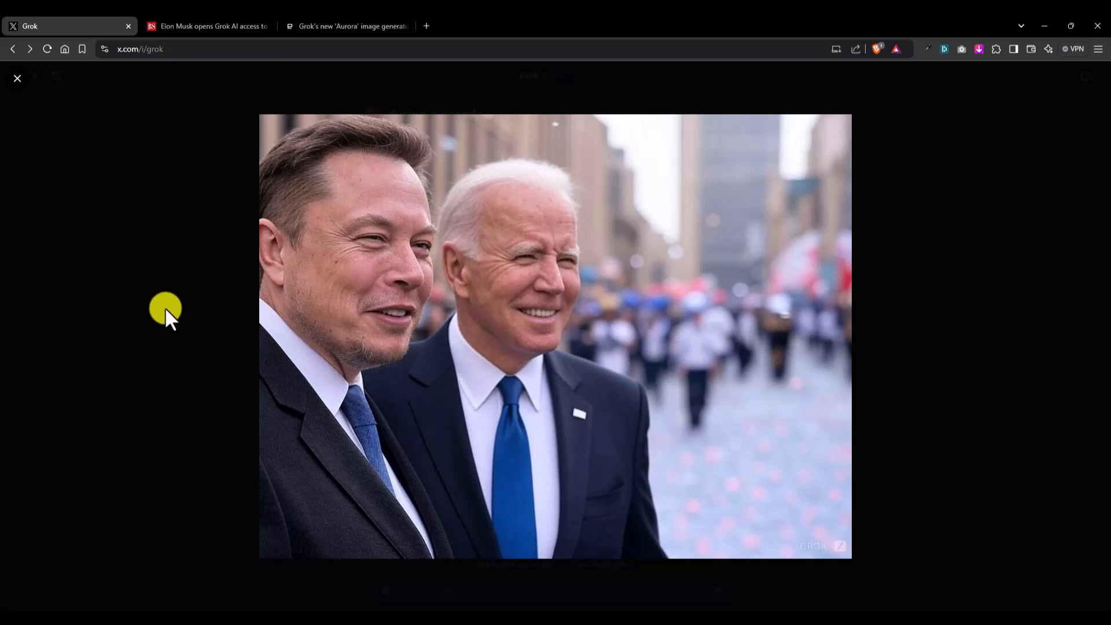
{"action": "left_click", "coordinate": [165, 307]}
{"action": "left_click", "coordinate": [594, 231]}
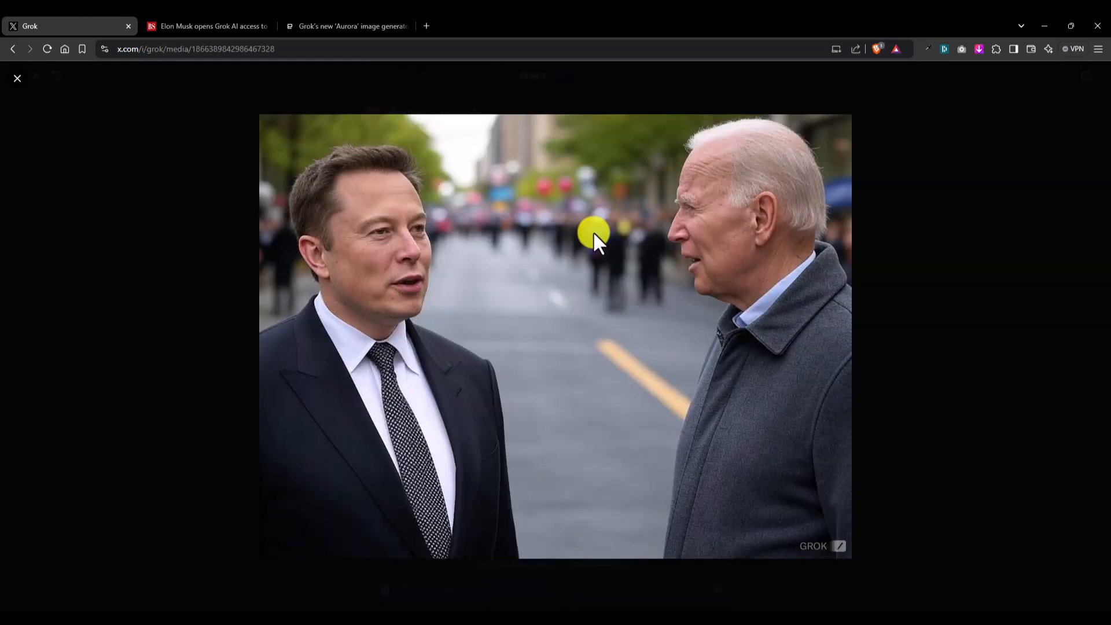
{"action": "left_click", "coordinate": [874, 263]}
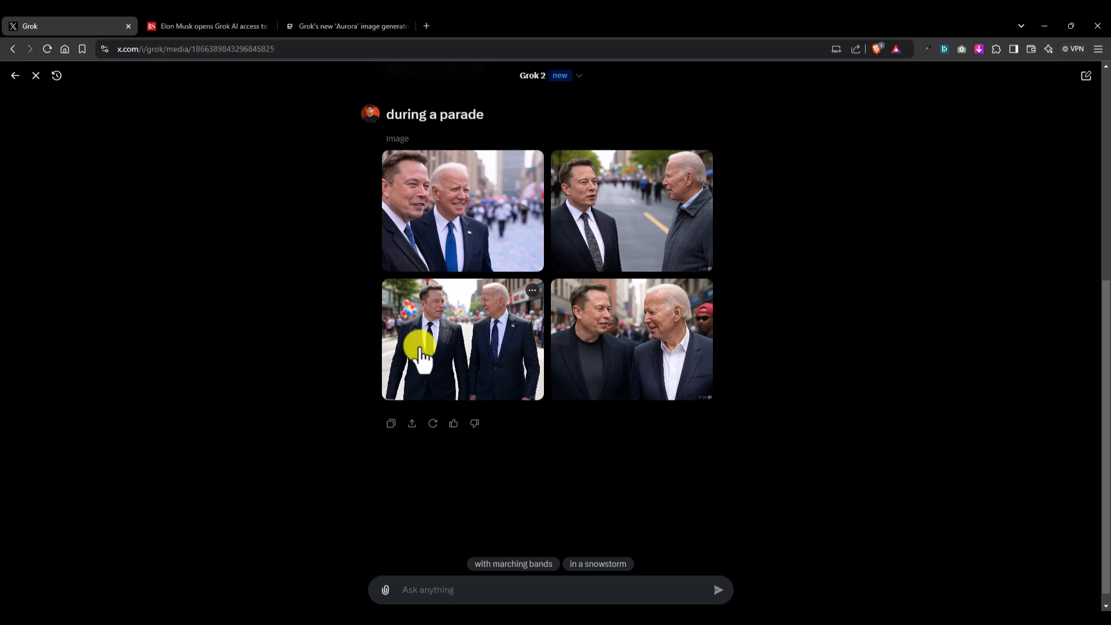
{"action": "left_click", "coordinate": [421, 348]}
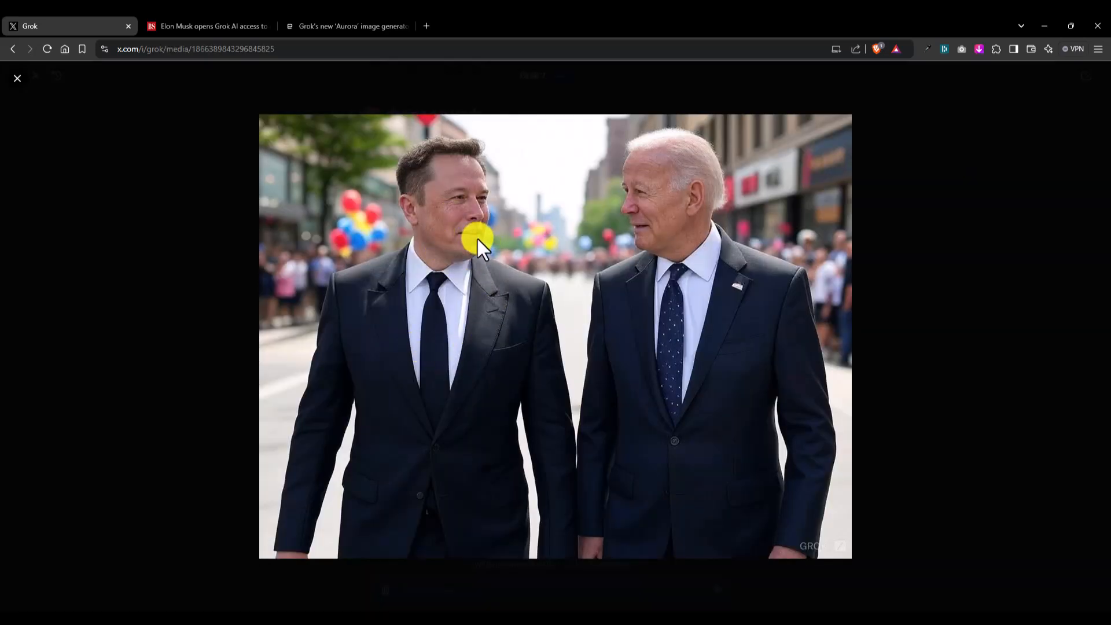
{"action": "left_click", "coordinate": [923, 252]}
{"action": "left_click", "coordinate": [666, 353]}
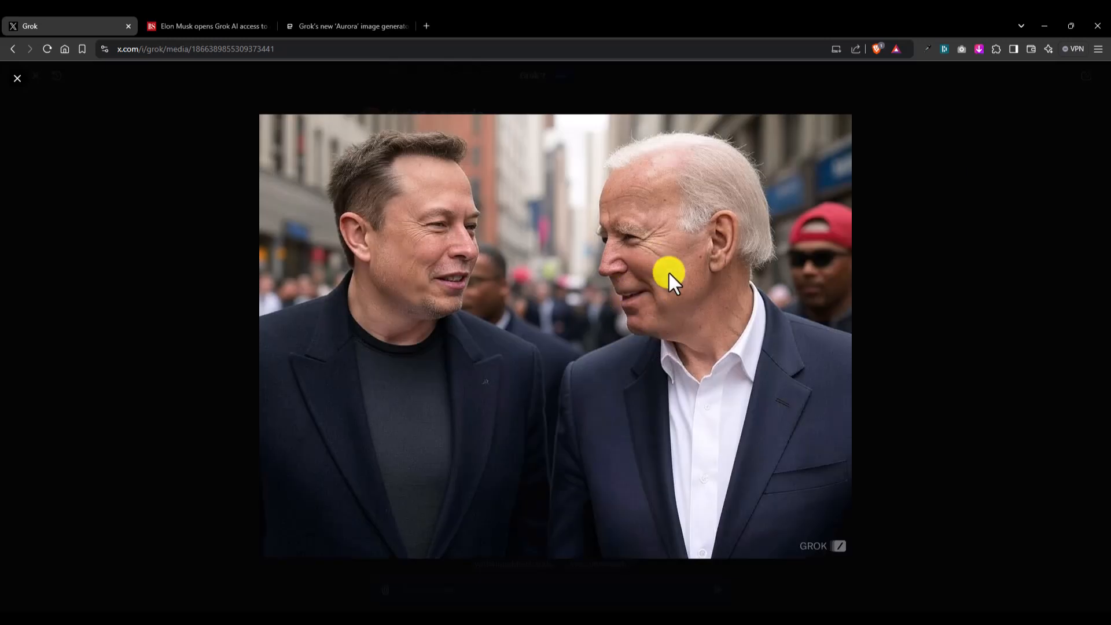
{"action": "left_click", "coordinate": [200, 310]}
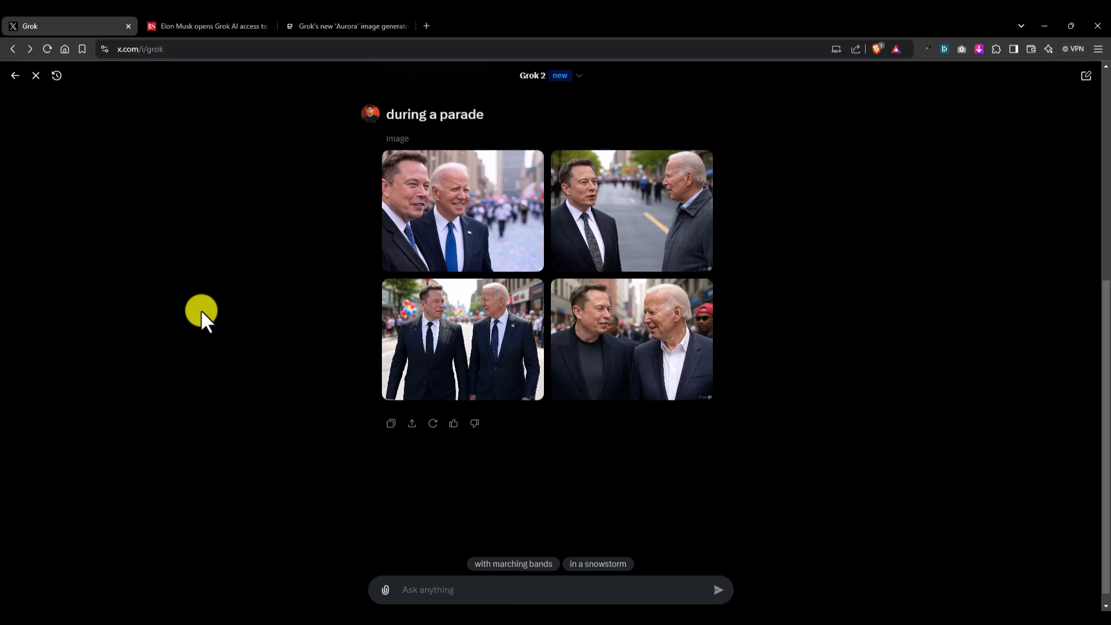
- Submit the prompt "Image of narendra modi with Rahul Gandhi" in the current chat
{"action": "left_click", "coordinate": [447, 597]}
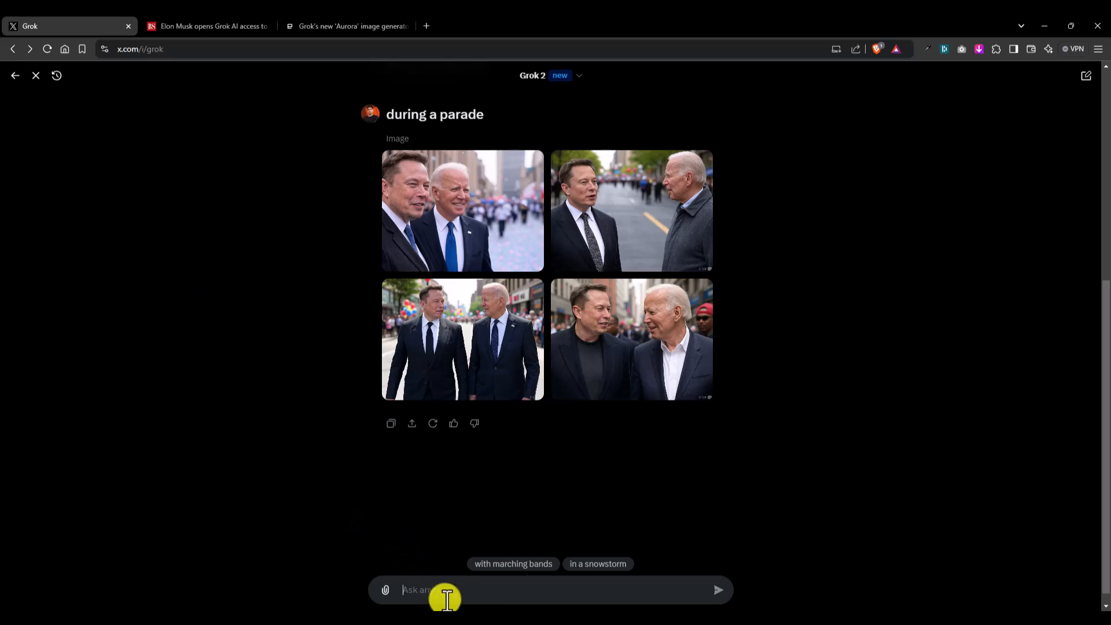
{"action": "type", "text": "Image of narendra modi with Rahul Gandhi"}
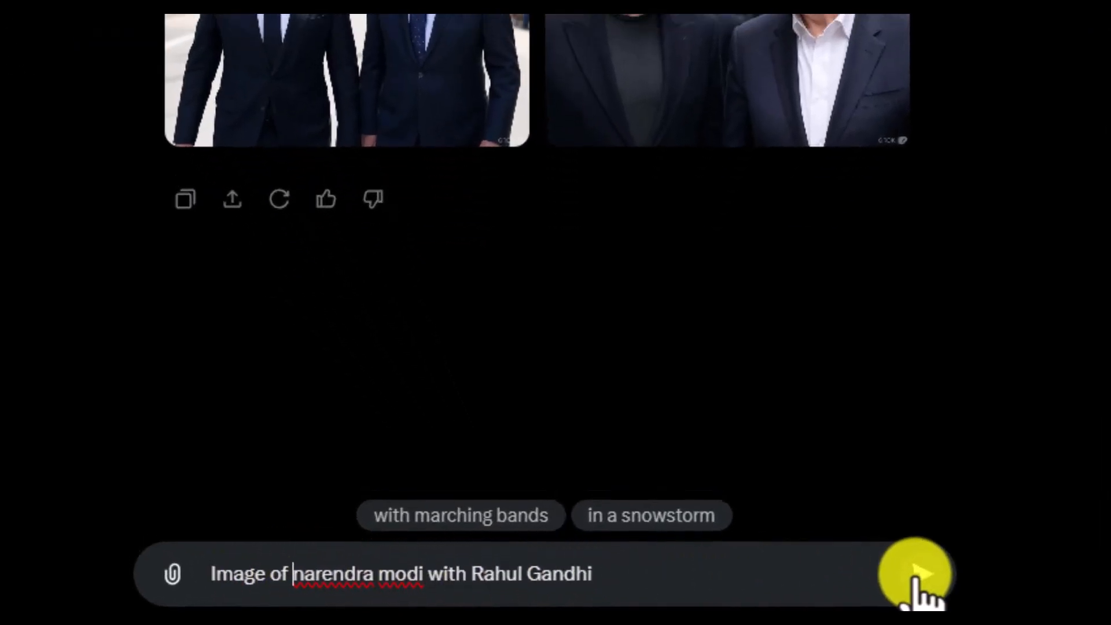
{"action": "left_click", "coordinate": [916, 574]}
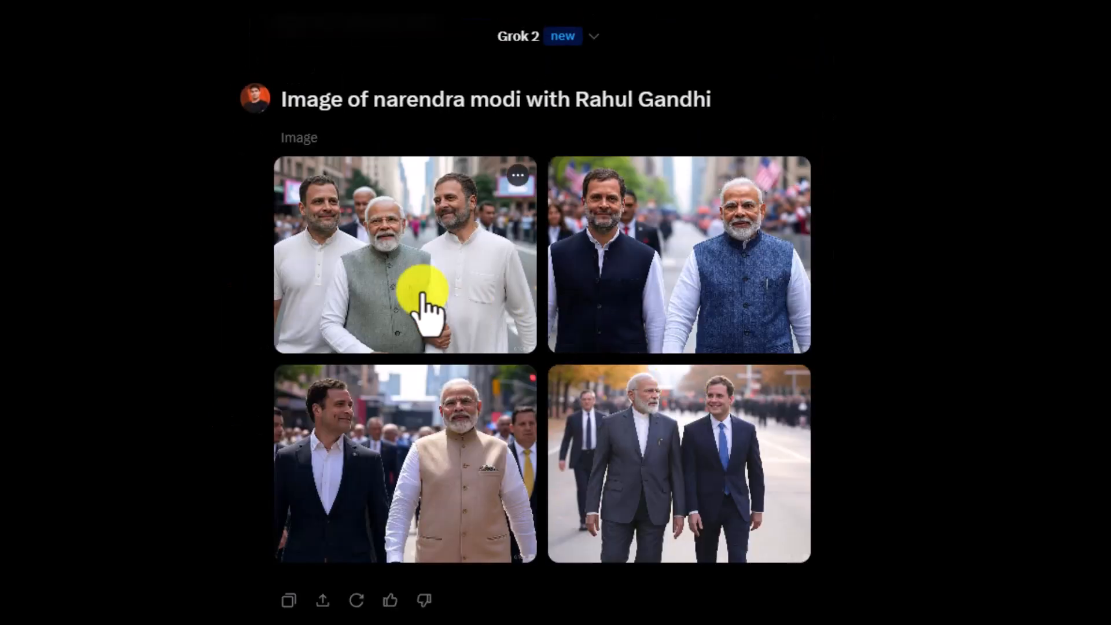
- View each of the four generated Modi and Rahul Gandhi images enlarged, closing every preview
{"action": "left_click", "coordinate": [425, 307]}
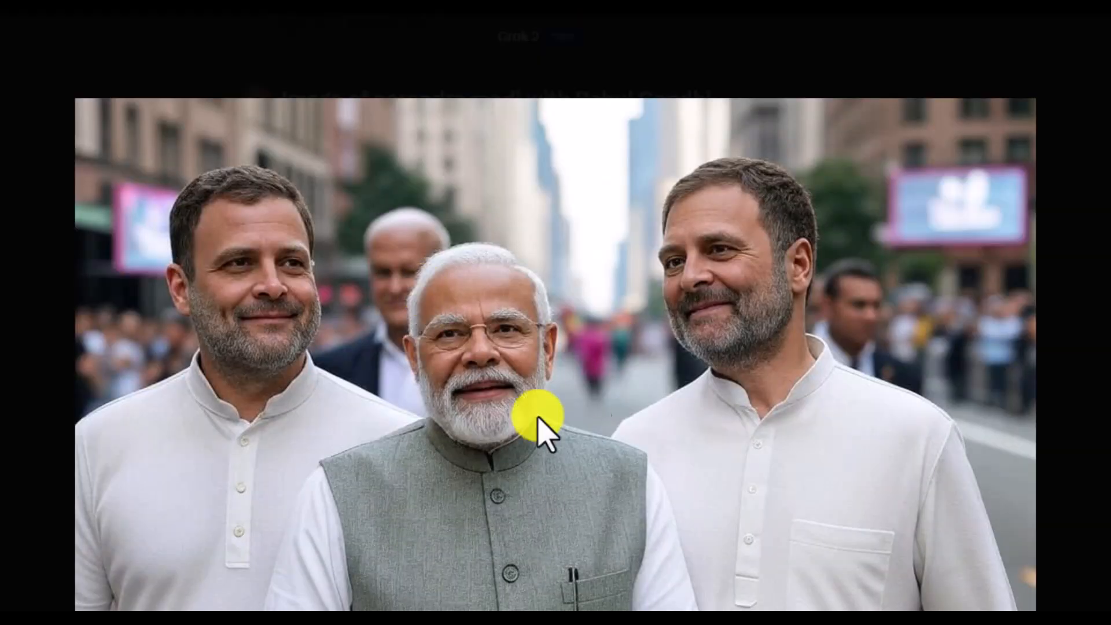
{"action": "left_click", "coordinate": [1071, 400]}
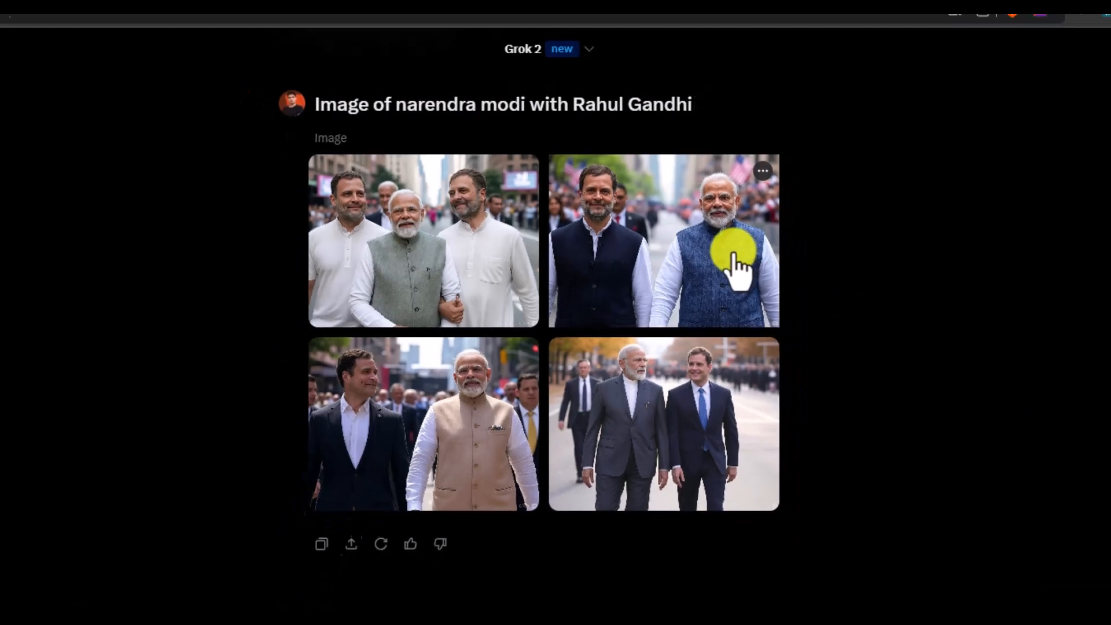
{"action": "left_click", "coordinate": [756, 271]}
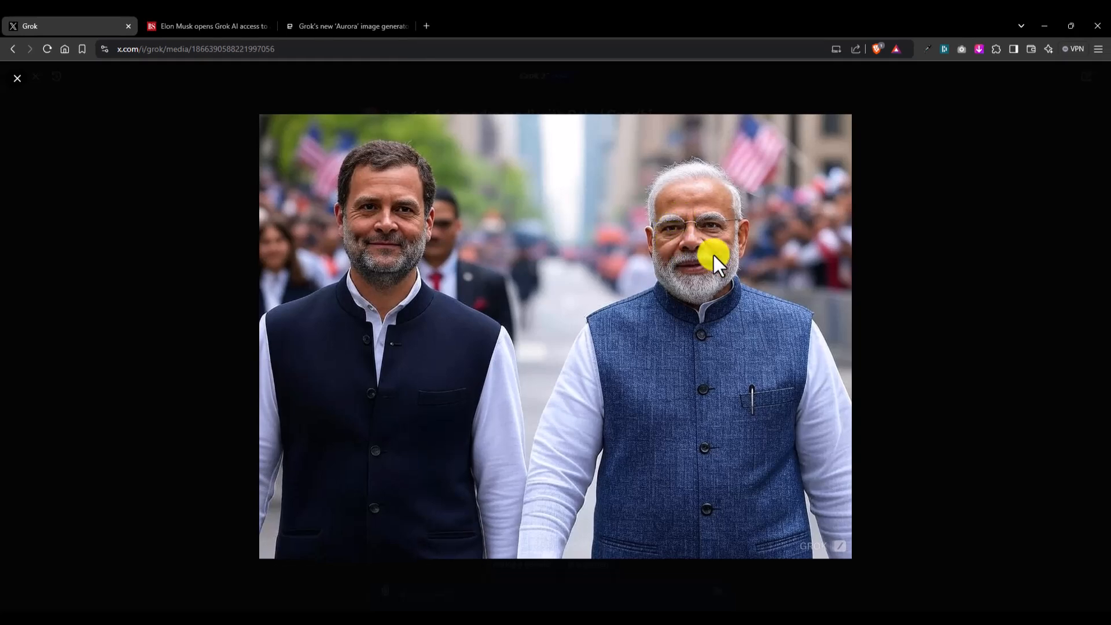
{"action": "left_click", "coordinate": [898, 298]}
{"action": "left_click", "coordinate": [501, 345]}
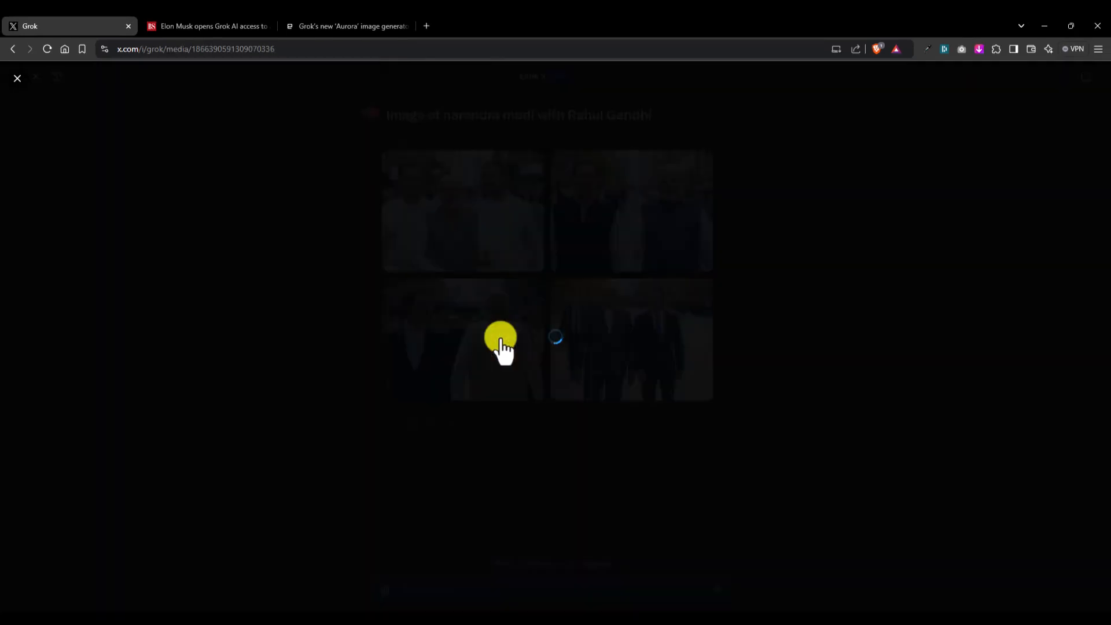
{"action": "left_click", "coordinate": [904, 335]}
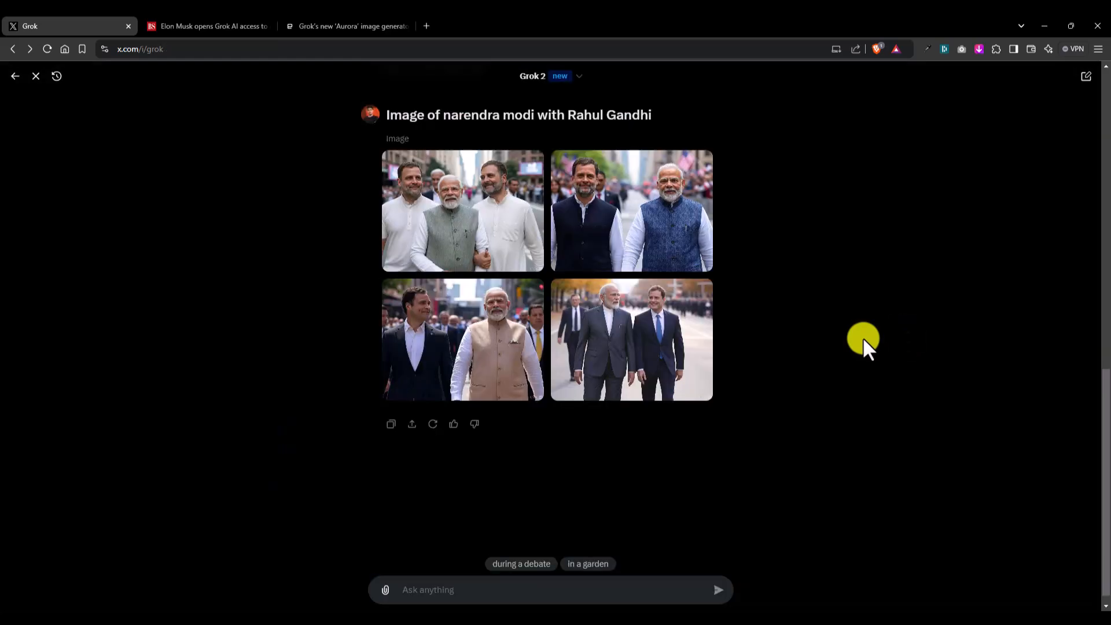
{"action": "left_click", "coordinate": [654, 349]}
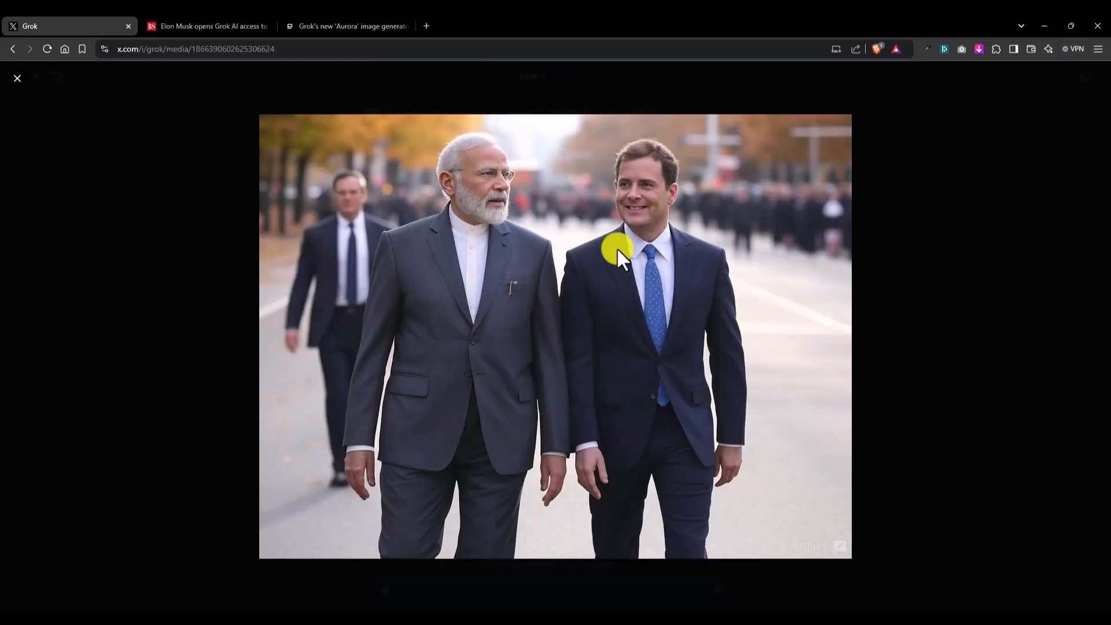
{"action": "left_click", "coordinate": [891, 345]}
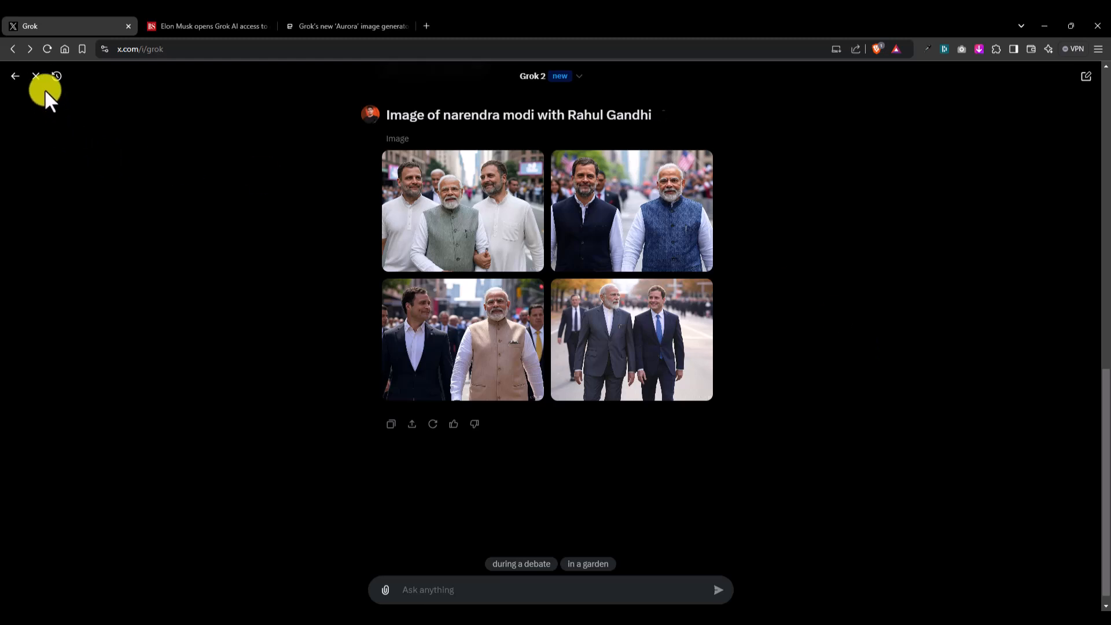
- Open the Grok history and look through the list of past chats
{"action": "left_click", "coordinate": [56, 77]}
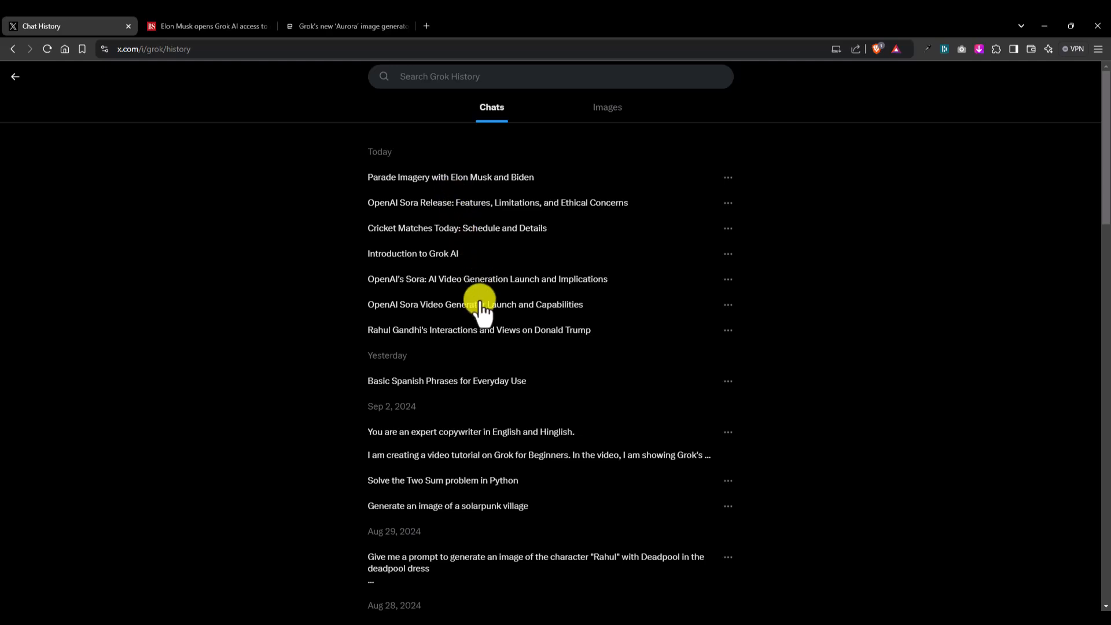
{"action": "scroll", "coordinate": [478, 301], "scroll_direction": "down", "scroll_amount": 2}
{"action": "scroll", "coordinate": [480, 316], "scroll_direction": "down", "scroll_amount": 5}
{"action": "scroll", "coordinate": [479, 324], "scroll_direction": "up", "scroll_amount": 8}
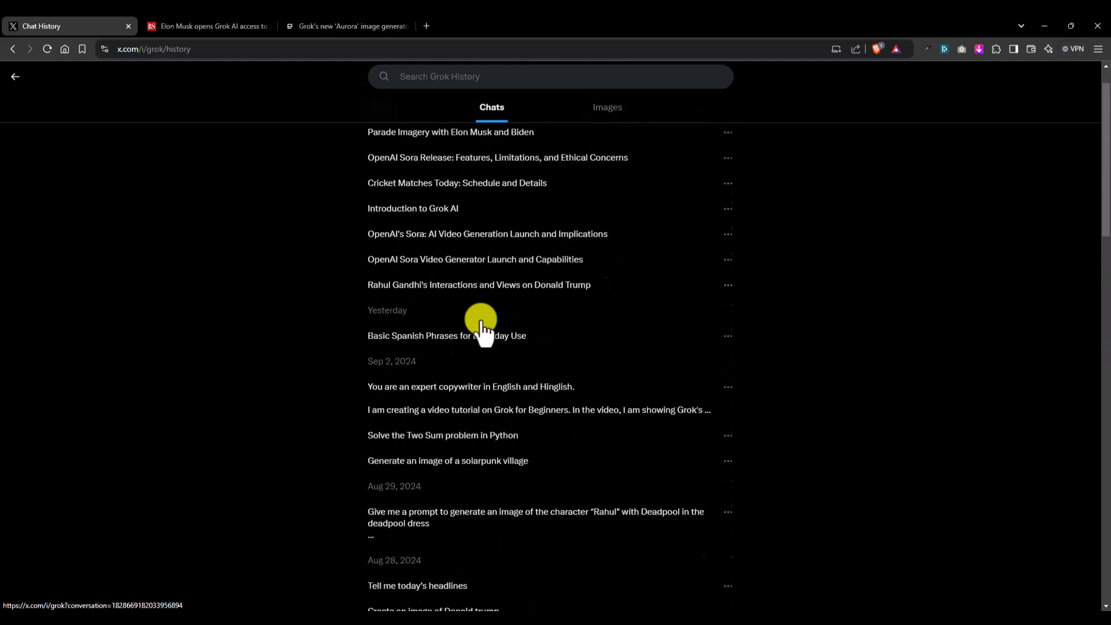
- Browse the previously generated images in the Grok history, then return to the chat
{"action": "left_click", "coordinate": [609, 115]}
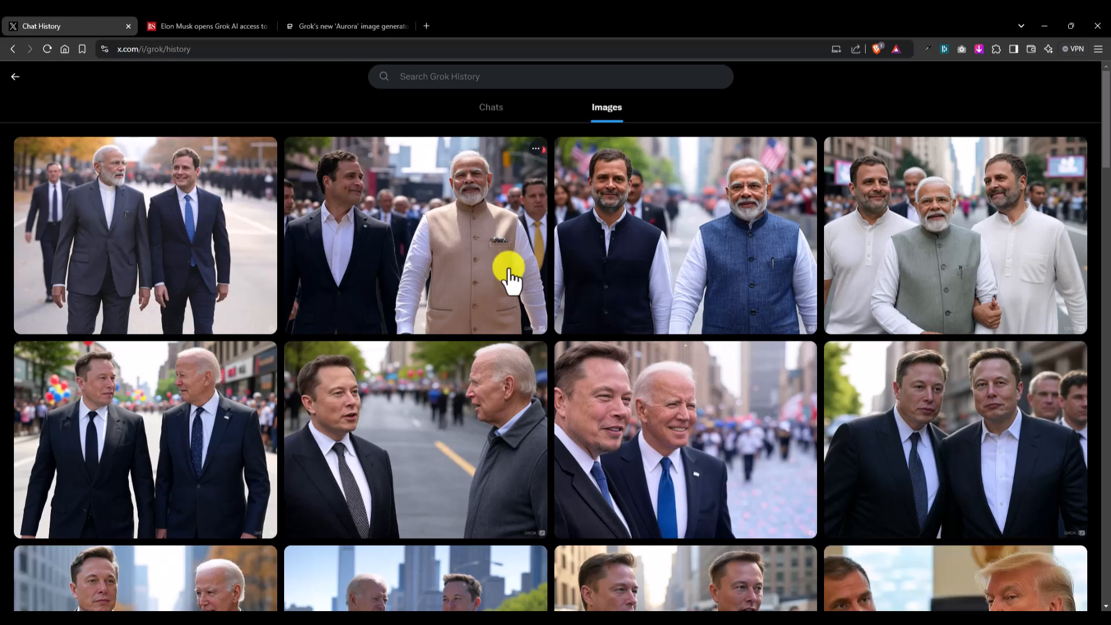
{"action": "scroll", "coordinate": [510, 278], "scroll_direction": "down", "scroll_amount": 10}
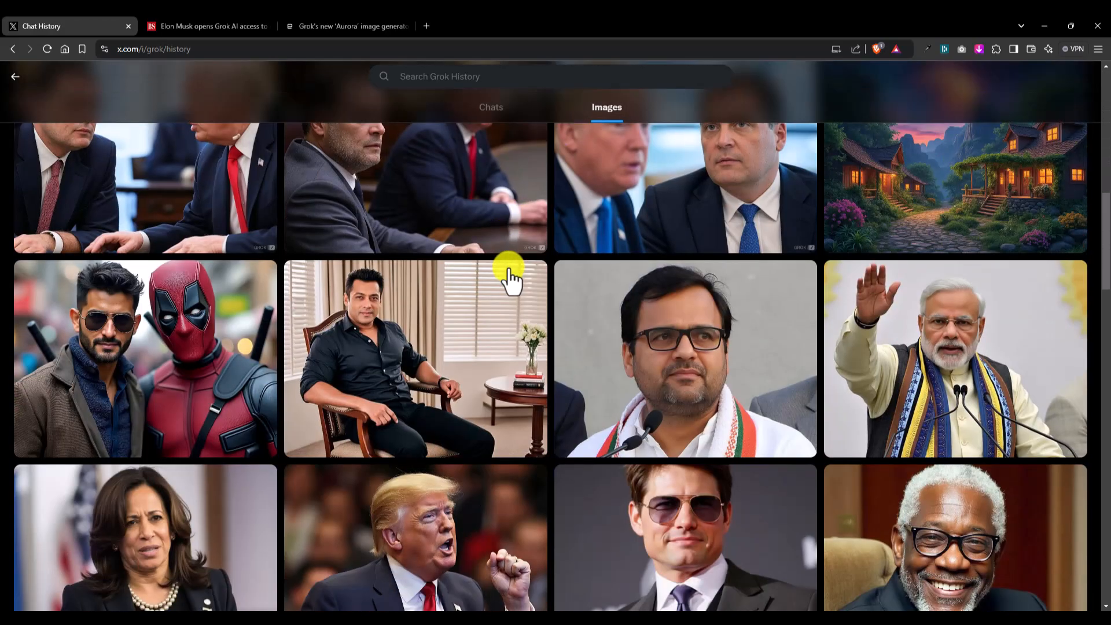
{"action": "scroll", "coordinate": [865, 200], "scroll_direction": "up", "scroll_amount": 3}
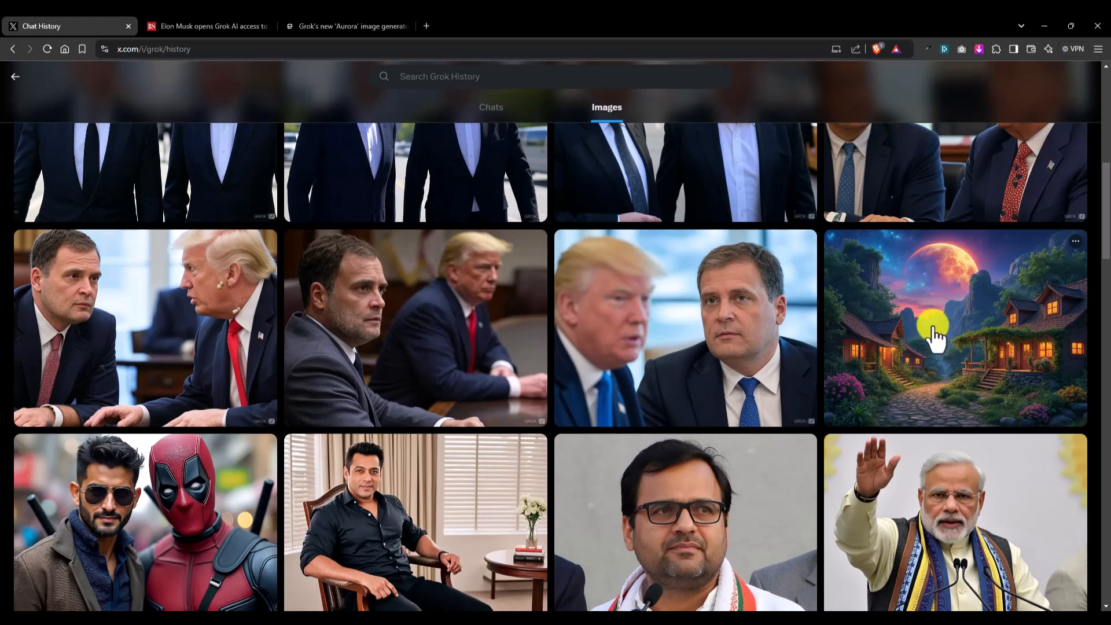
{"action": "scroll", "coordinate": [926, 330], "scroll_direction": "down", "scroll_amount": 6}
{"action": "scroll", "coordinate": [782, 336], "scroll_direction": "up", "scroll_amount": 3}
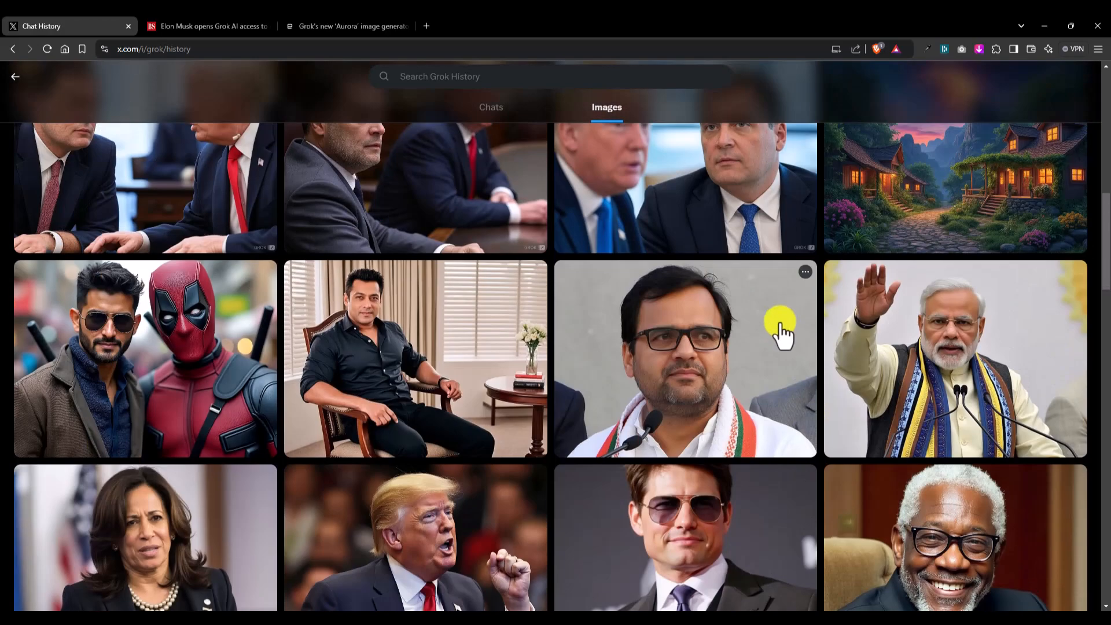
{"action": "scroll", "coordinate": [683, 261], "scroll_direction": "down", "scroll_amount": 3}
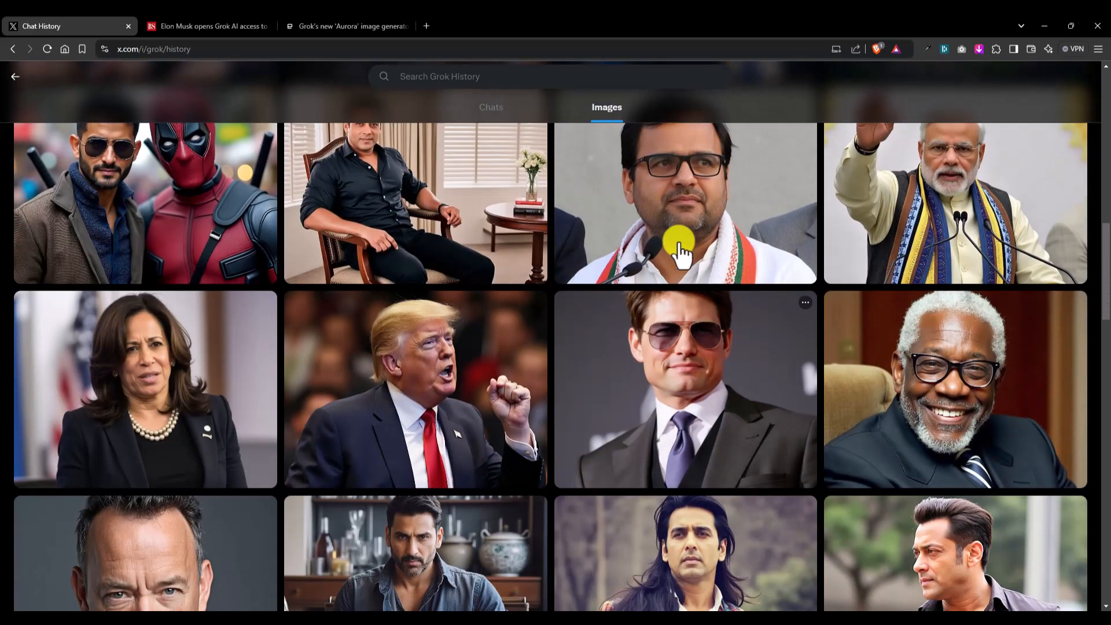
{"action": "scroll", "coordinate": [721, 370], "scroll_direction": "down", "scroll_amount": 3}
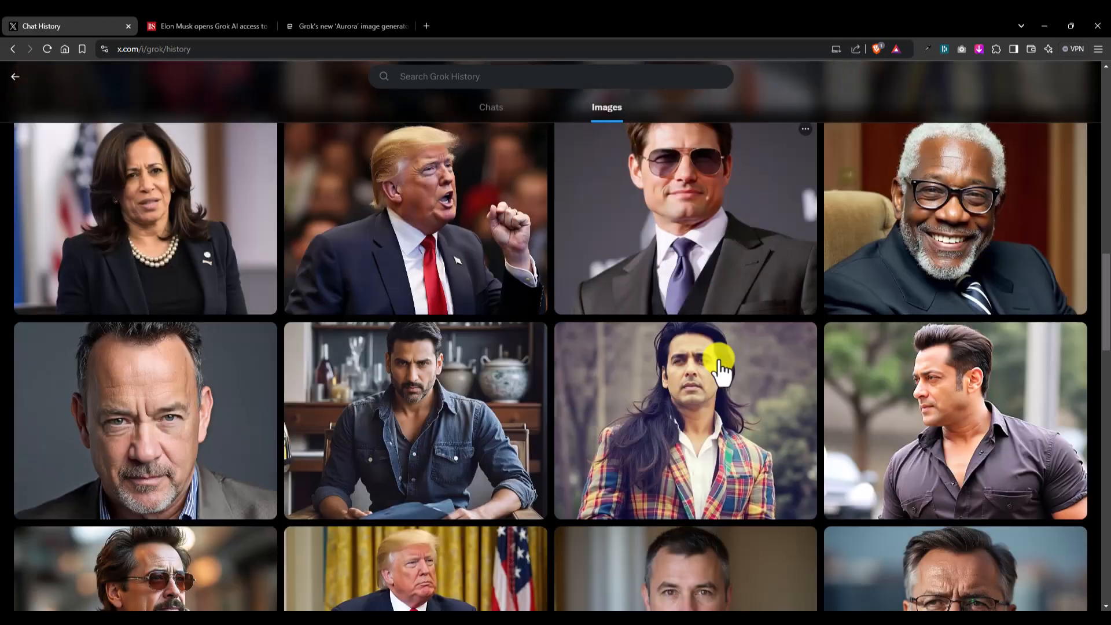
{"action": "scroll", "coordinate": [721, 369], "scroll_direction": "down", "scroll_amount": 12}
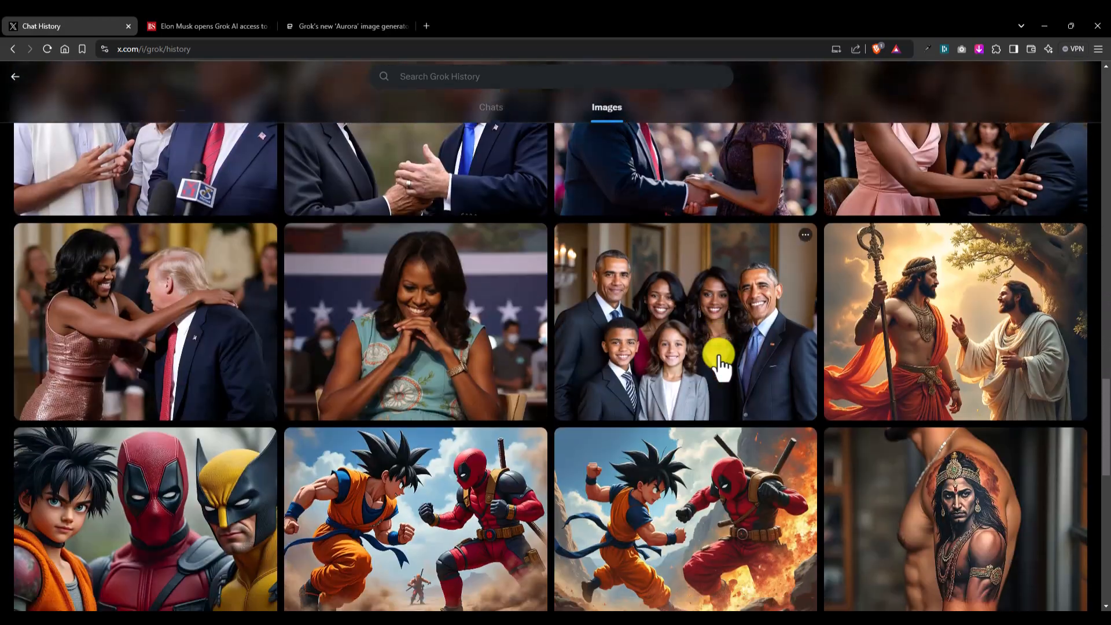
{"action": "scroll", "coordinate": [718, 362], "scroll_direction": "down", "scroll_amount": 12}
{"action": "scroll", "coordinate": [718, 362], "scroll_direction": "up", "scroll_amount": 15}
{"action": "scroll", "coordinate": [718, 356], "scroll_direction": "up", "scroll_amount": 20}
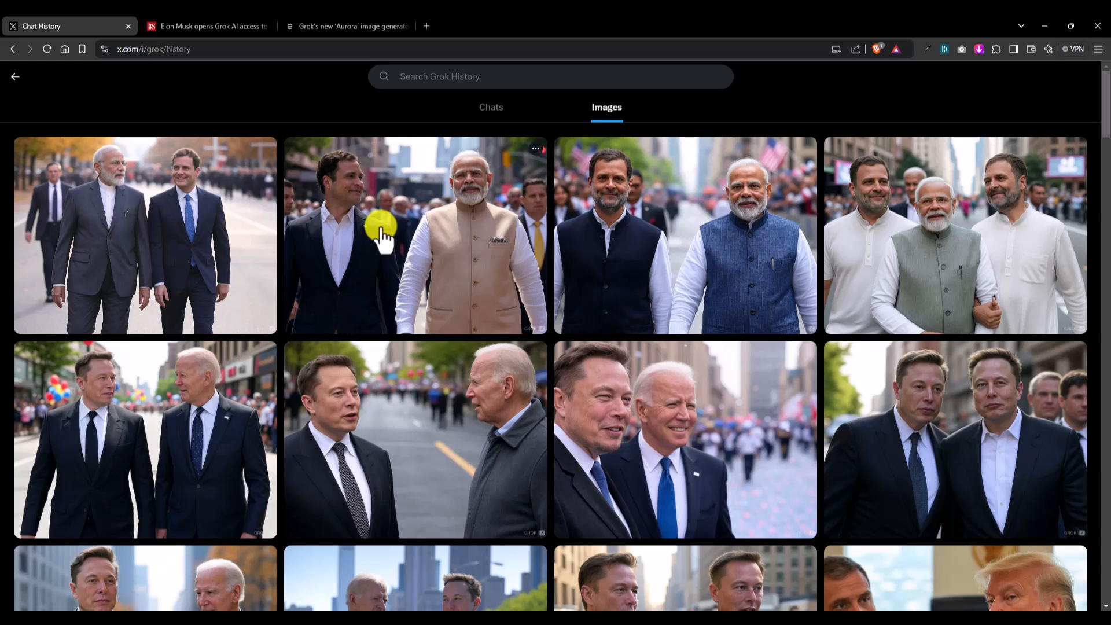
{"action": "left_click", "coordinate": [12, 78]}
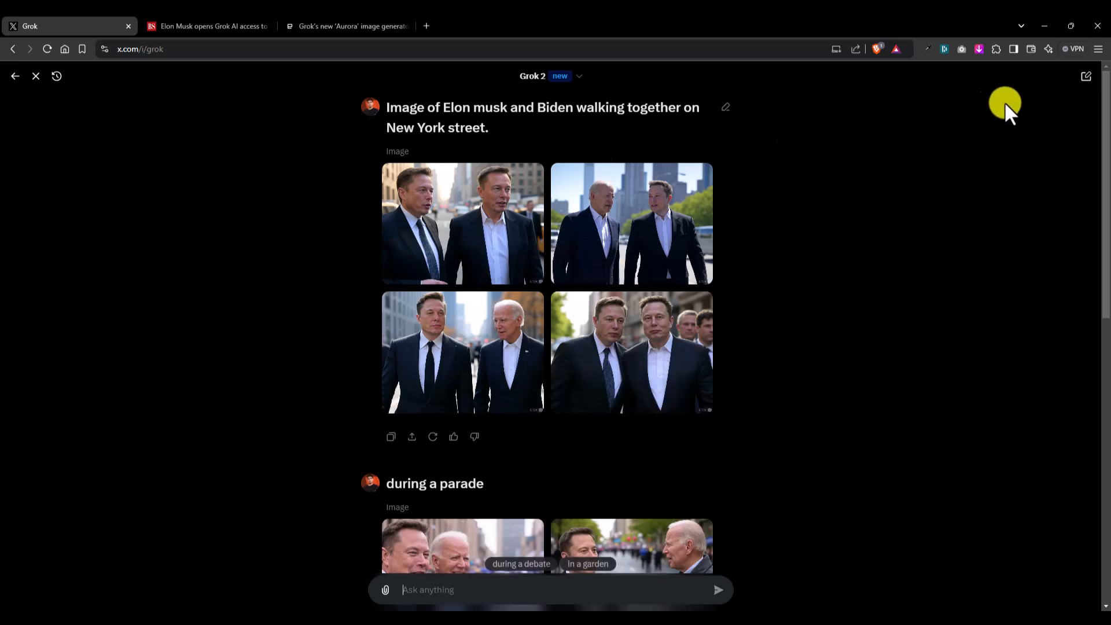
- Start a new chat with the suggested "Act as my career coach" prompt and review the answer back to its beginning
{"action": "left_click", "coordinate": [1086, 81]}
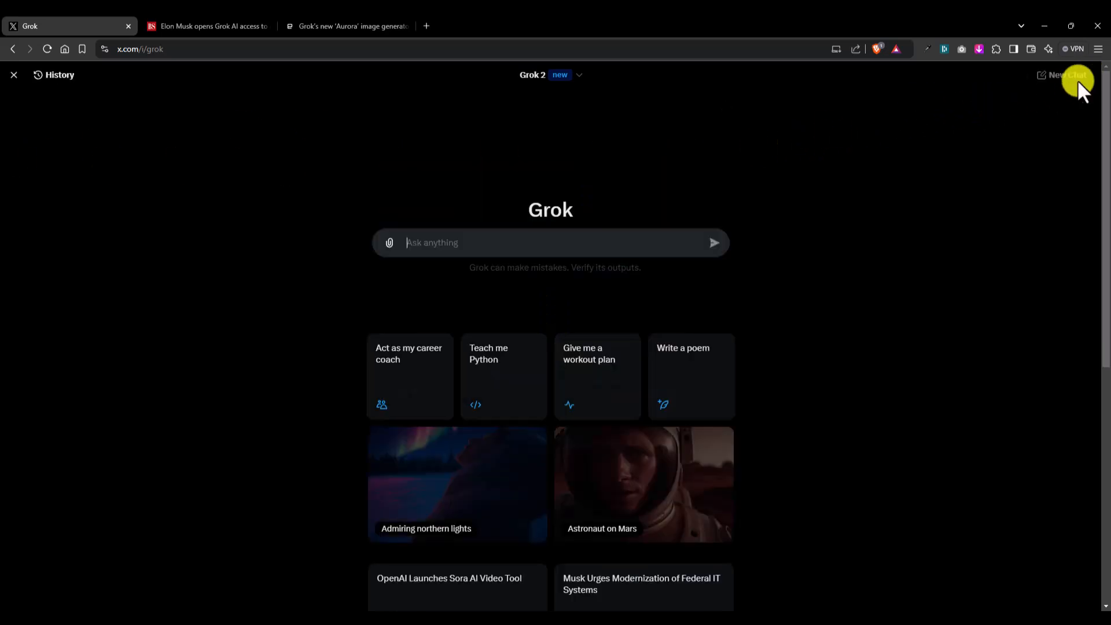
{"action": "left_click", "coordinate": [403, 389]}
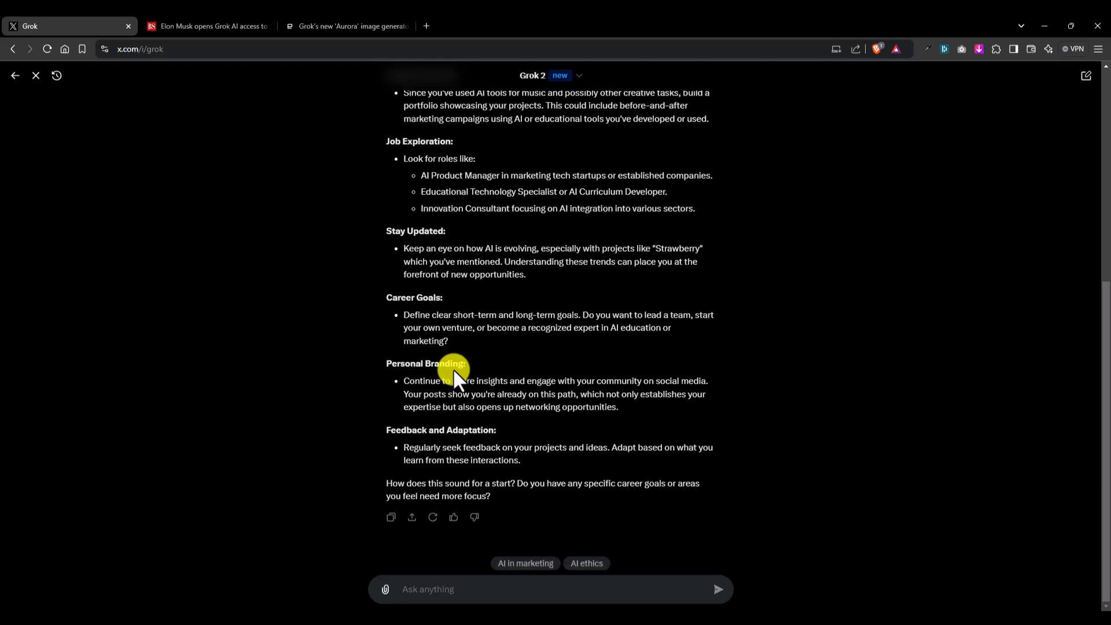
{"action": "scroll", "coordinate": [453, 369], "scroll_direction": "up", "scroll_amount": 5}
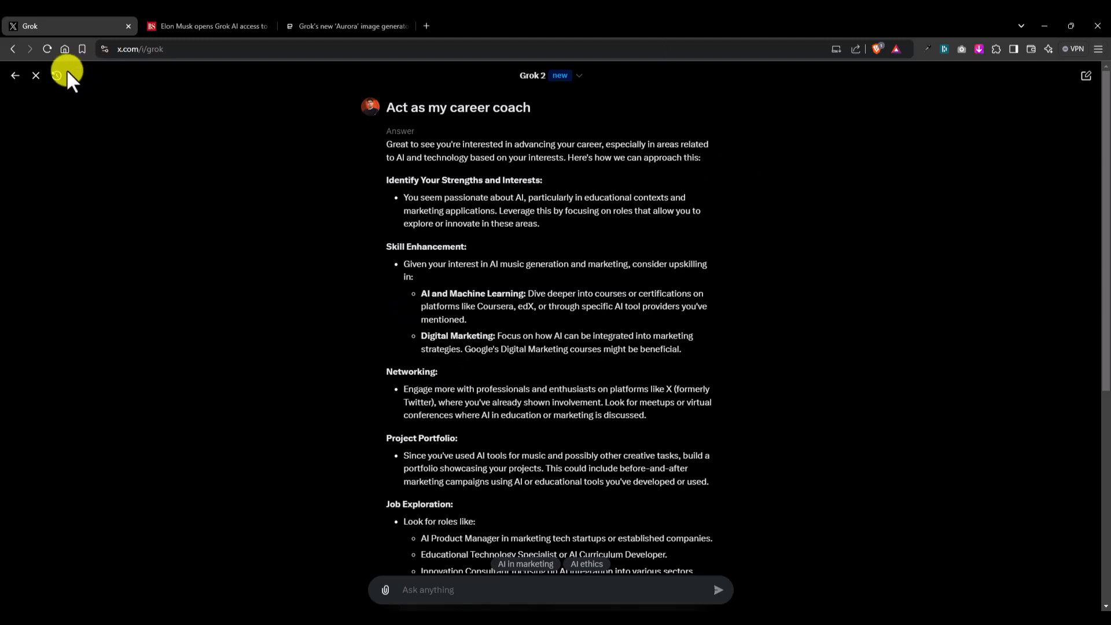
- Start a new chat with the suggested "Play 20 questions" prompt, continue with "You think and I will guess", and highlight the question limit in the answer
{"action": "left_click", "coordinate": [1086, 75]}
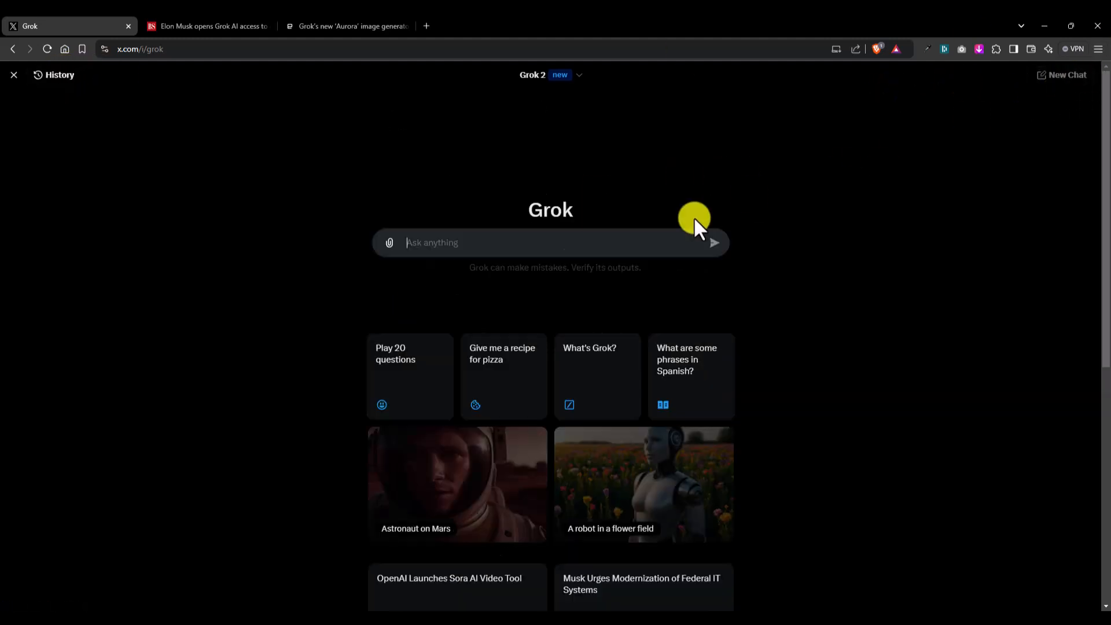
{"action": "left_click", "coordinate": [409, 372]}
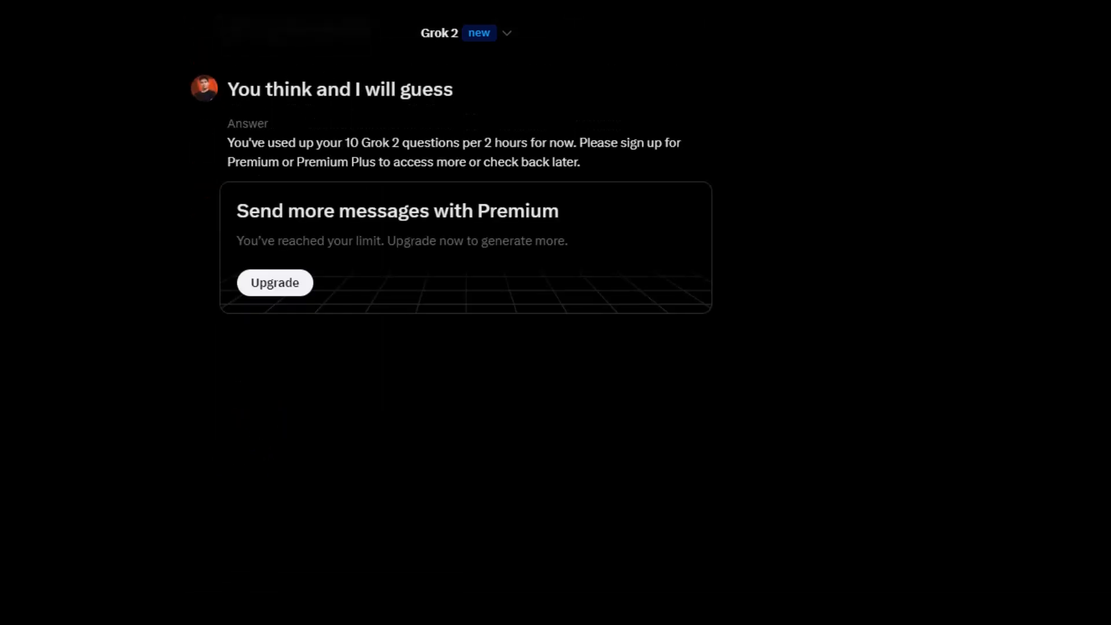
{"action": "left_click_drag", "start_coordinate": [338, 142], "coordinate": [389, 142]}
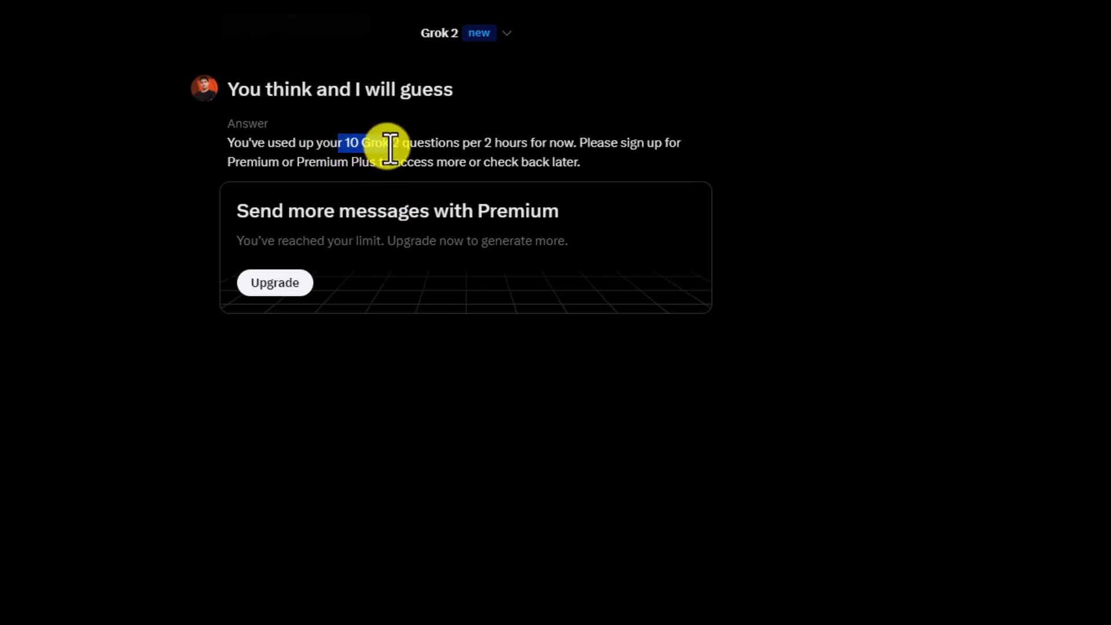